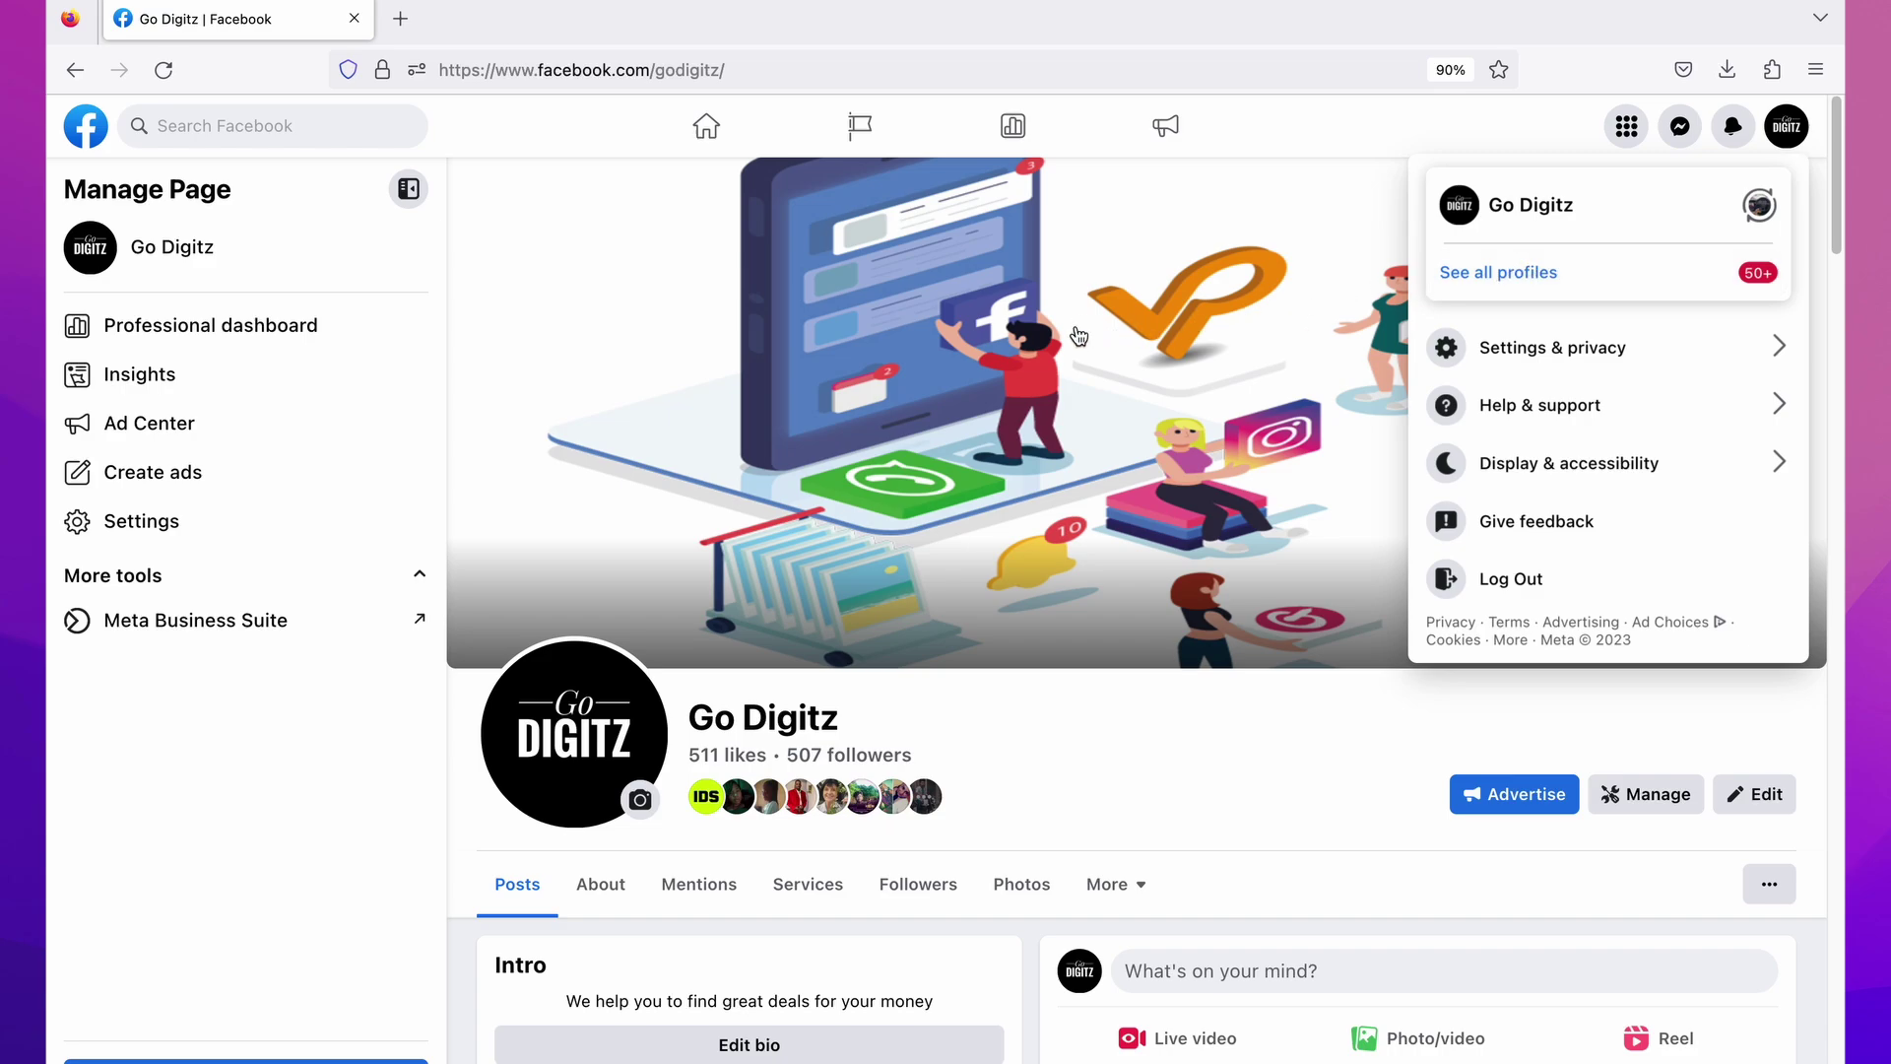
# Step: Start a photo/video post on the Go Digitz page and attach book your free call(2).mp4 from Downloads
pyautogui.moveTo(1834, 246); pyautogui.dragTo(1833, 261)
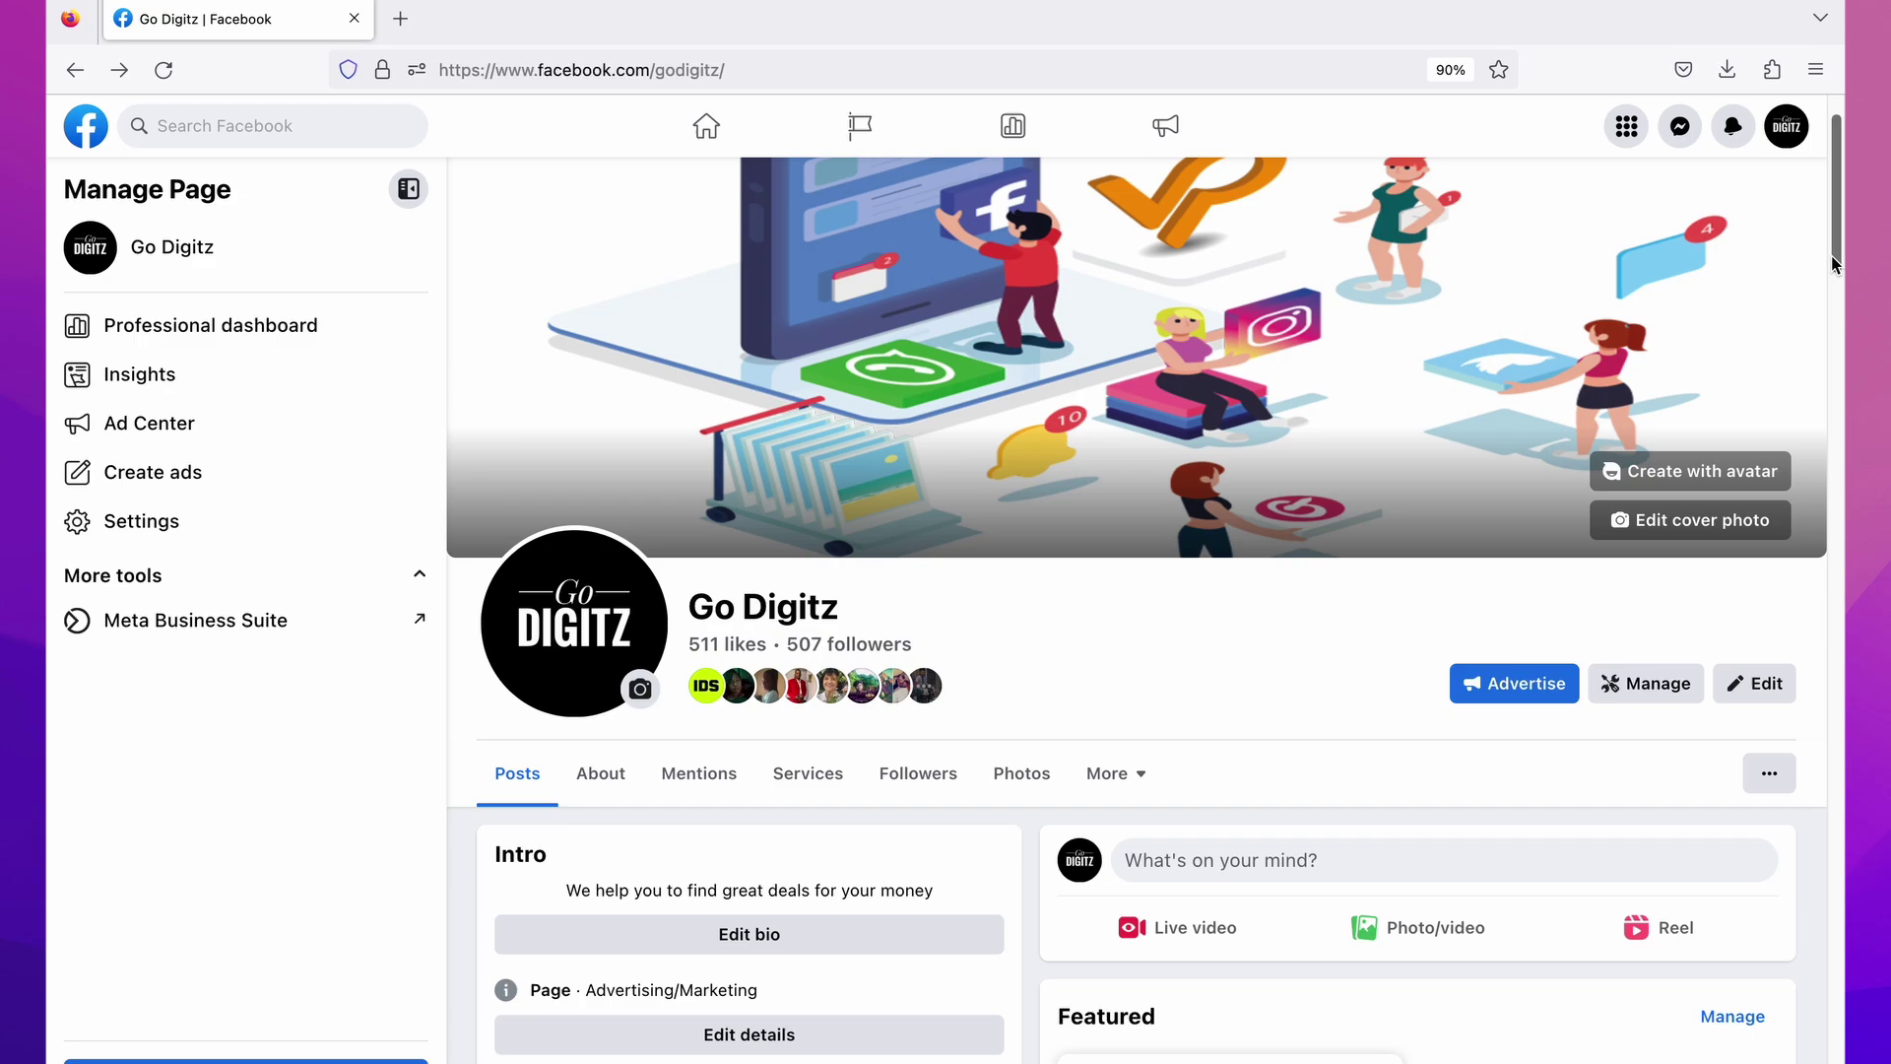
pyautogui.click(1440, 944)
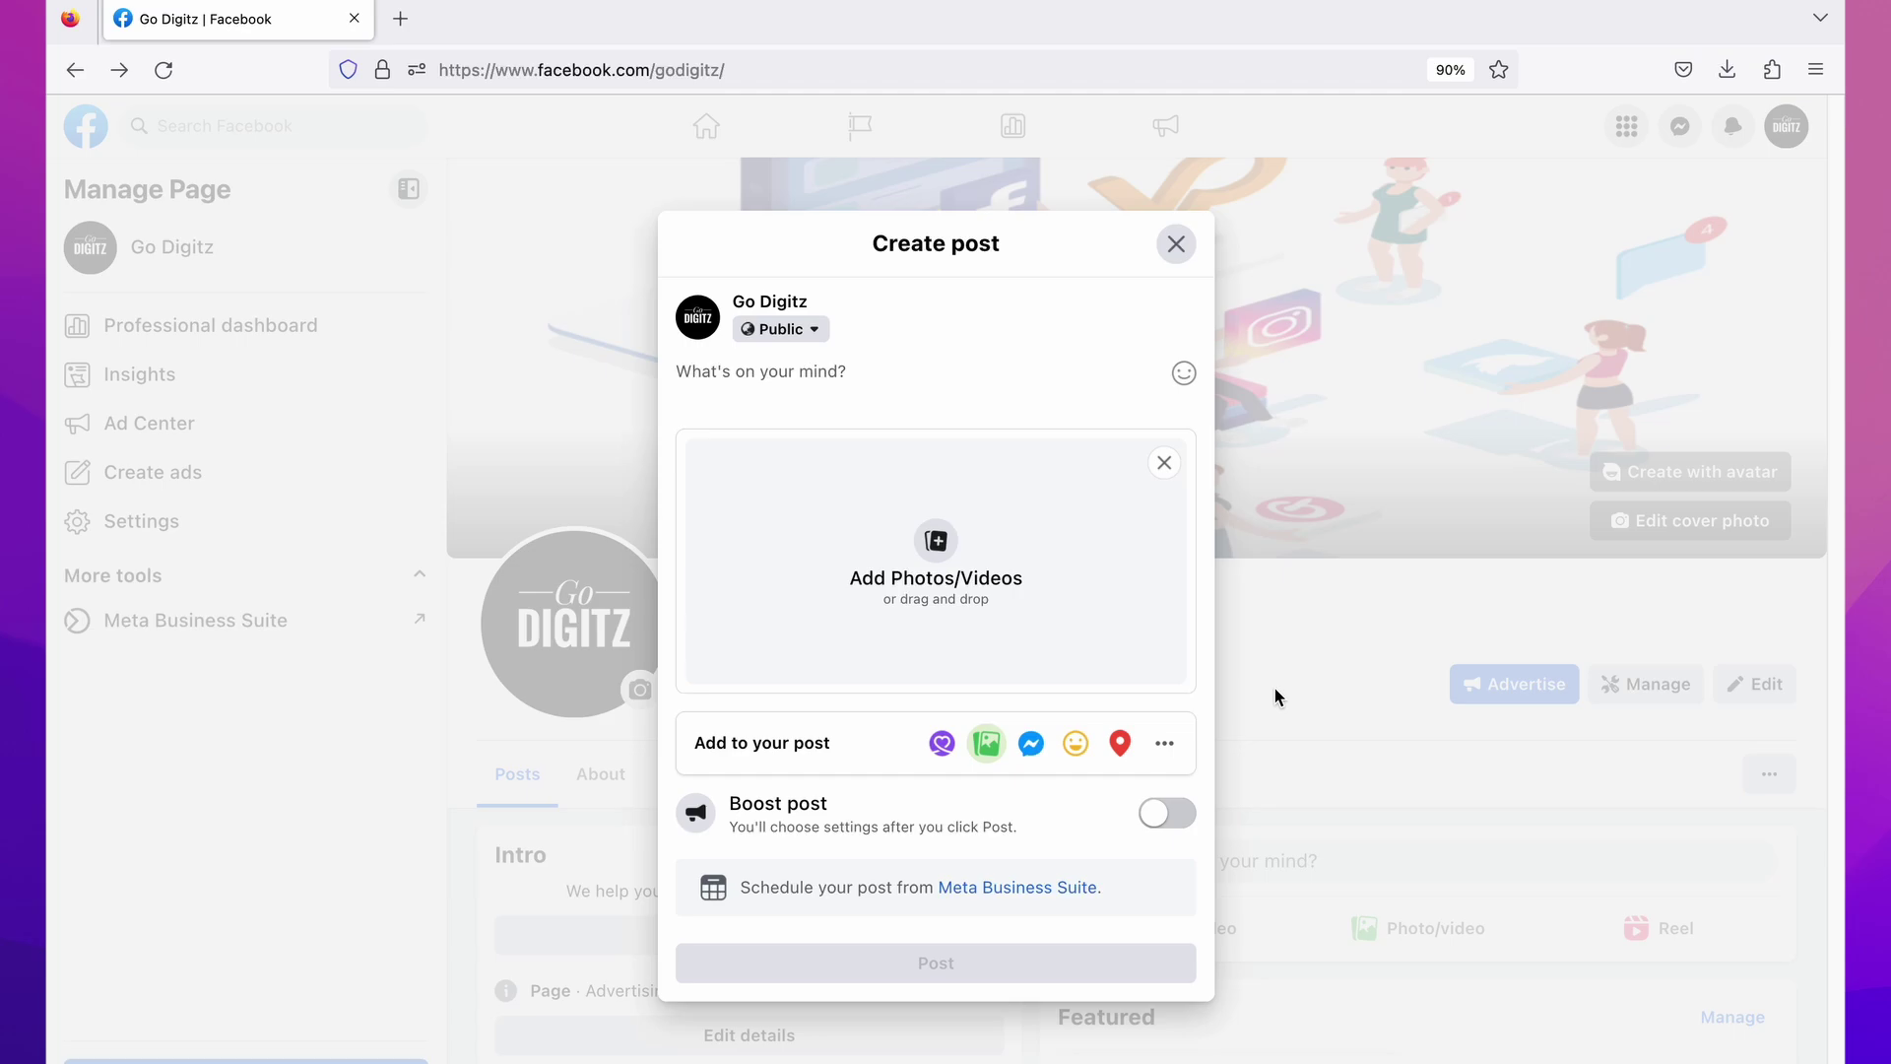
pyautogui.click(1052, 573)
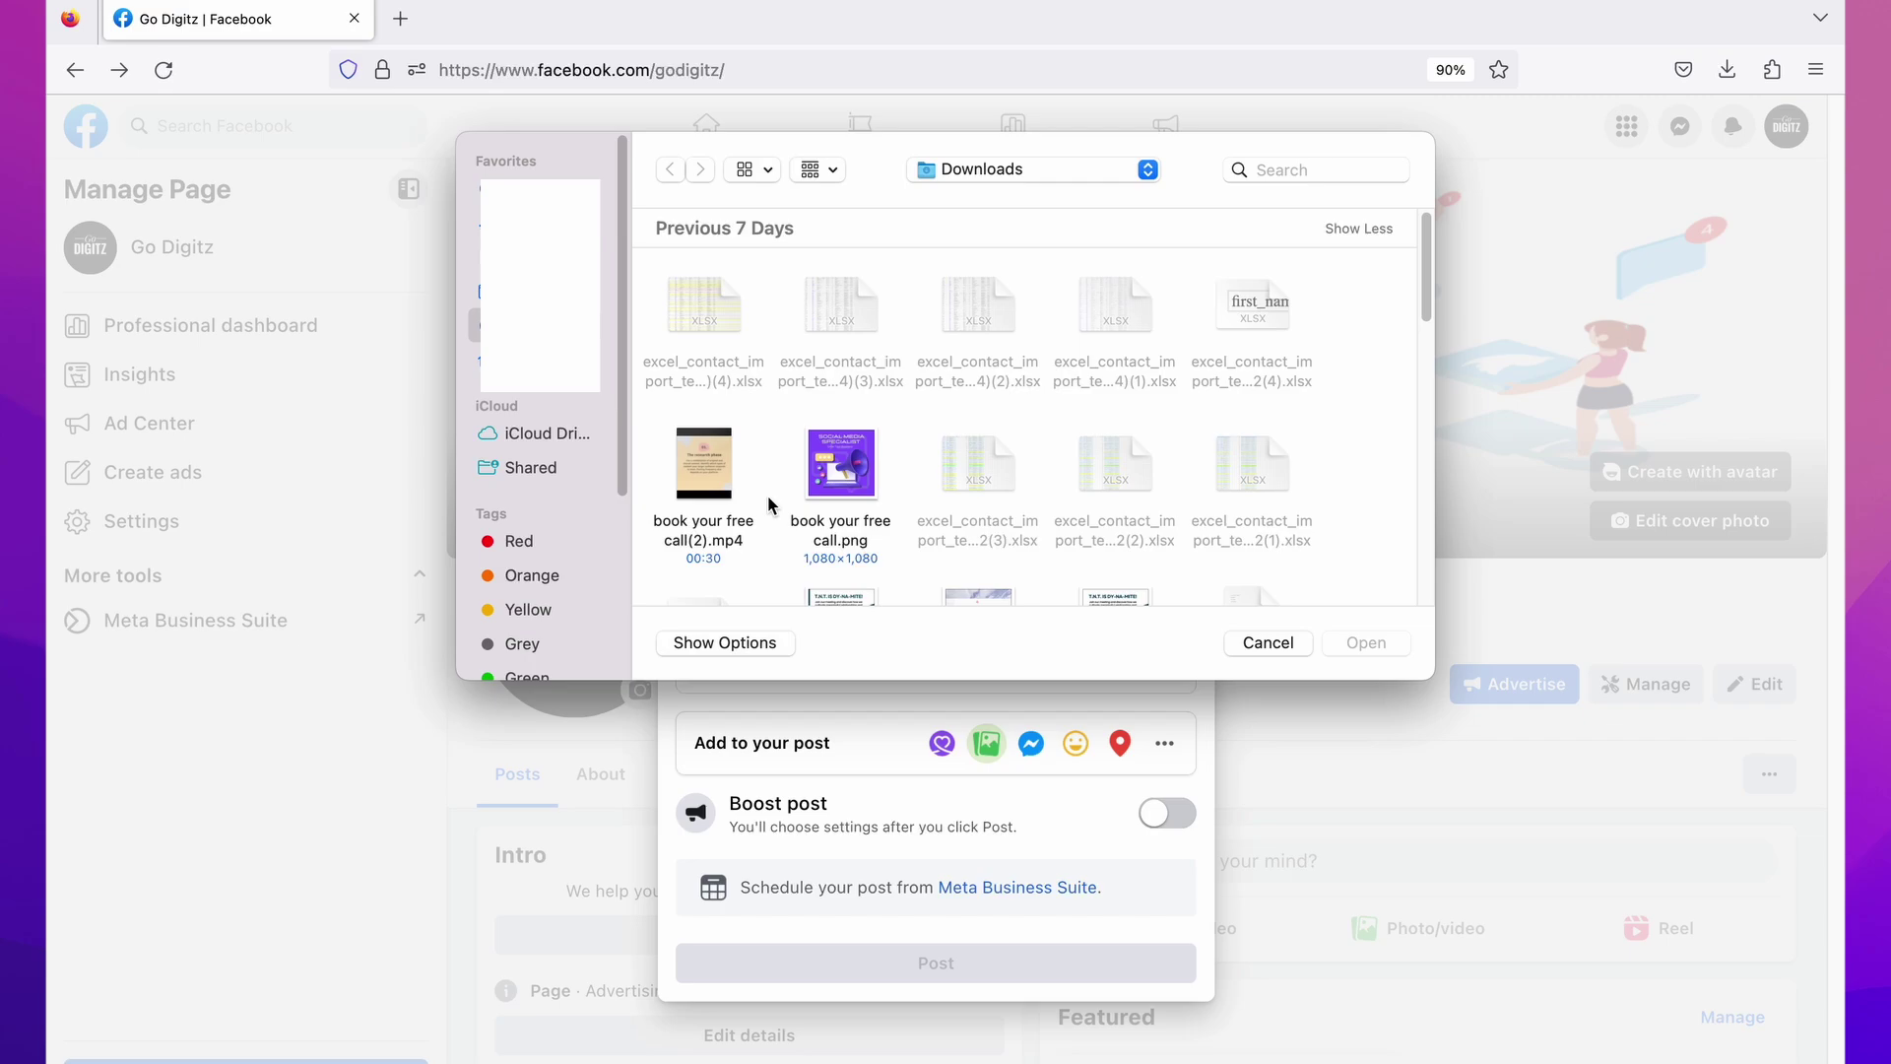
pyautogui.doubleClick(752, 474)
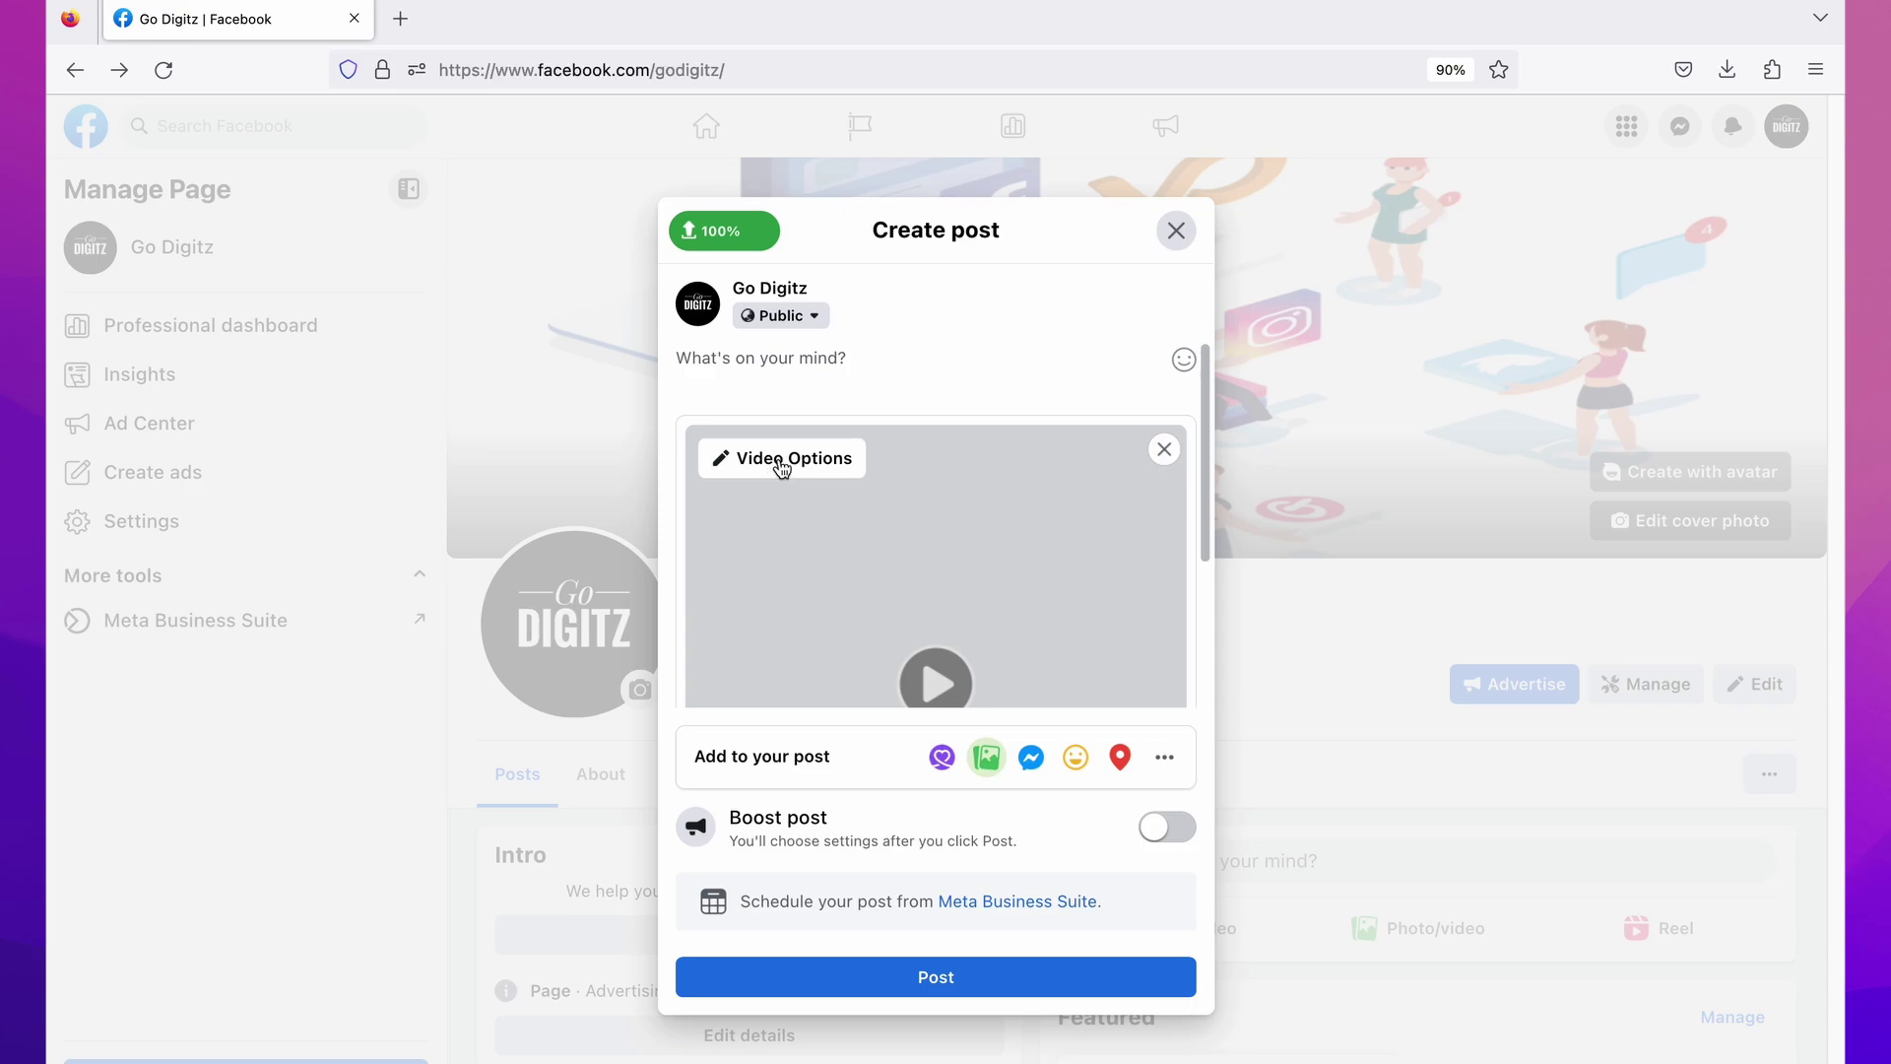
# Step: In the attached video's options, set the thumbnail to the suggested "04. Analyzing the data" image
pyautogui.click(820, 460)
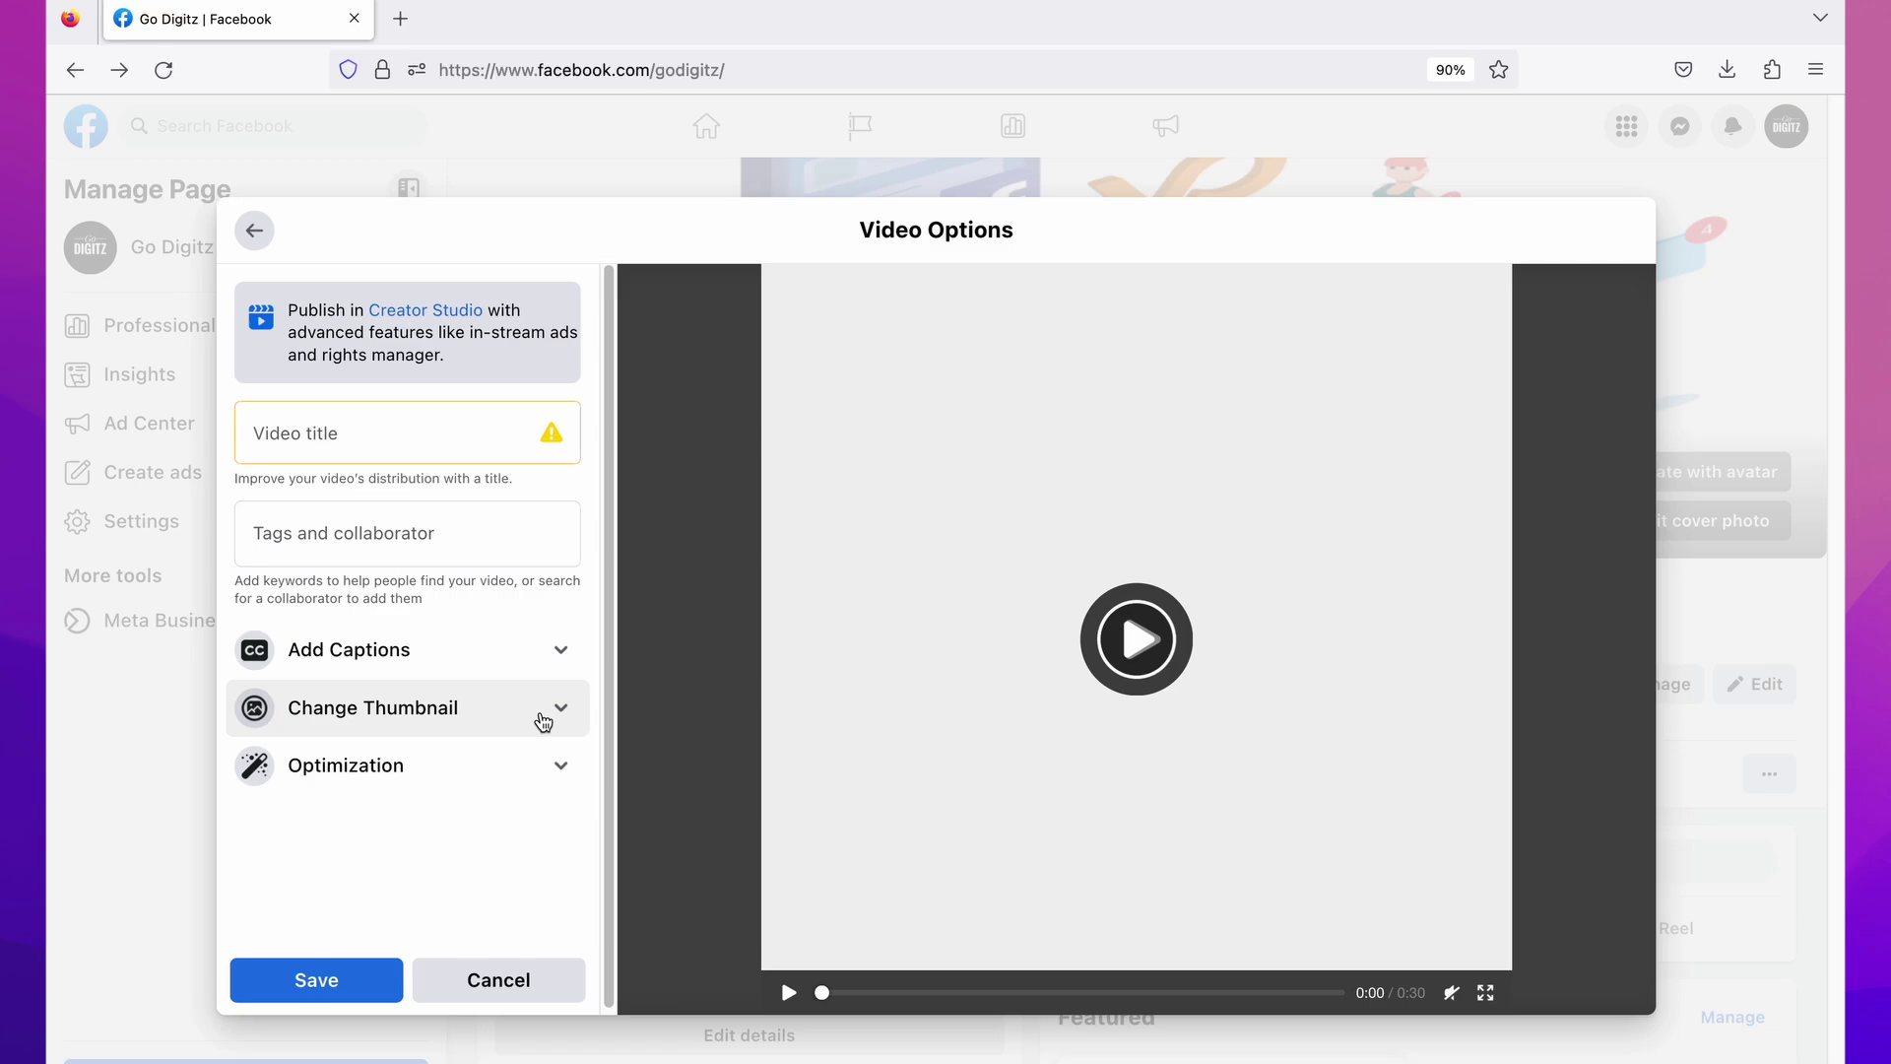
pyautogui.click(543, 722)
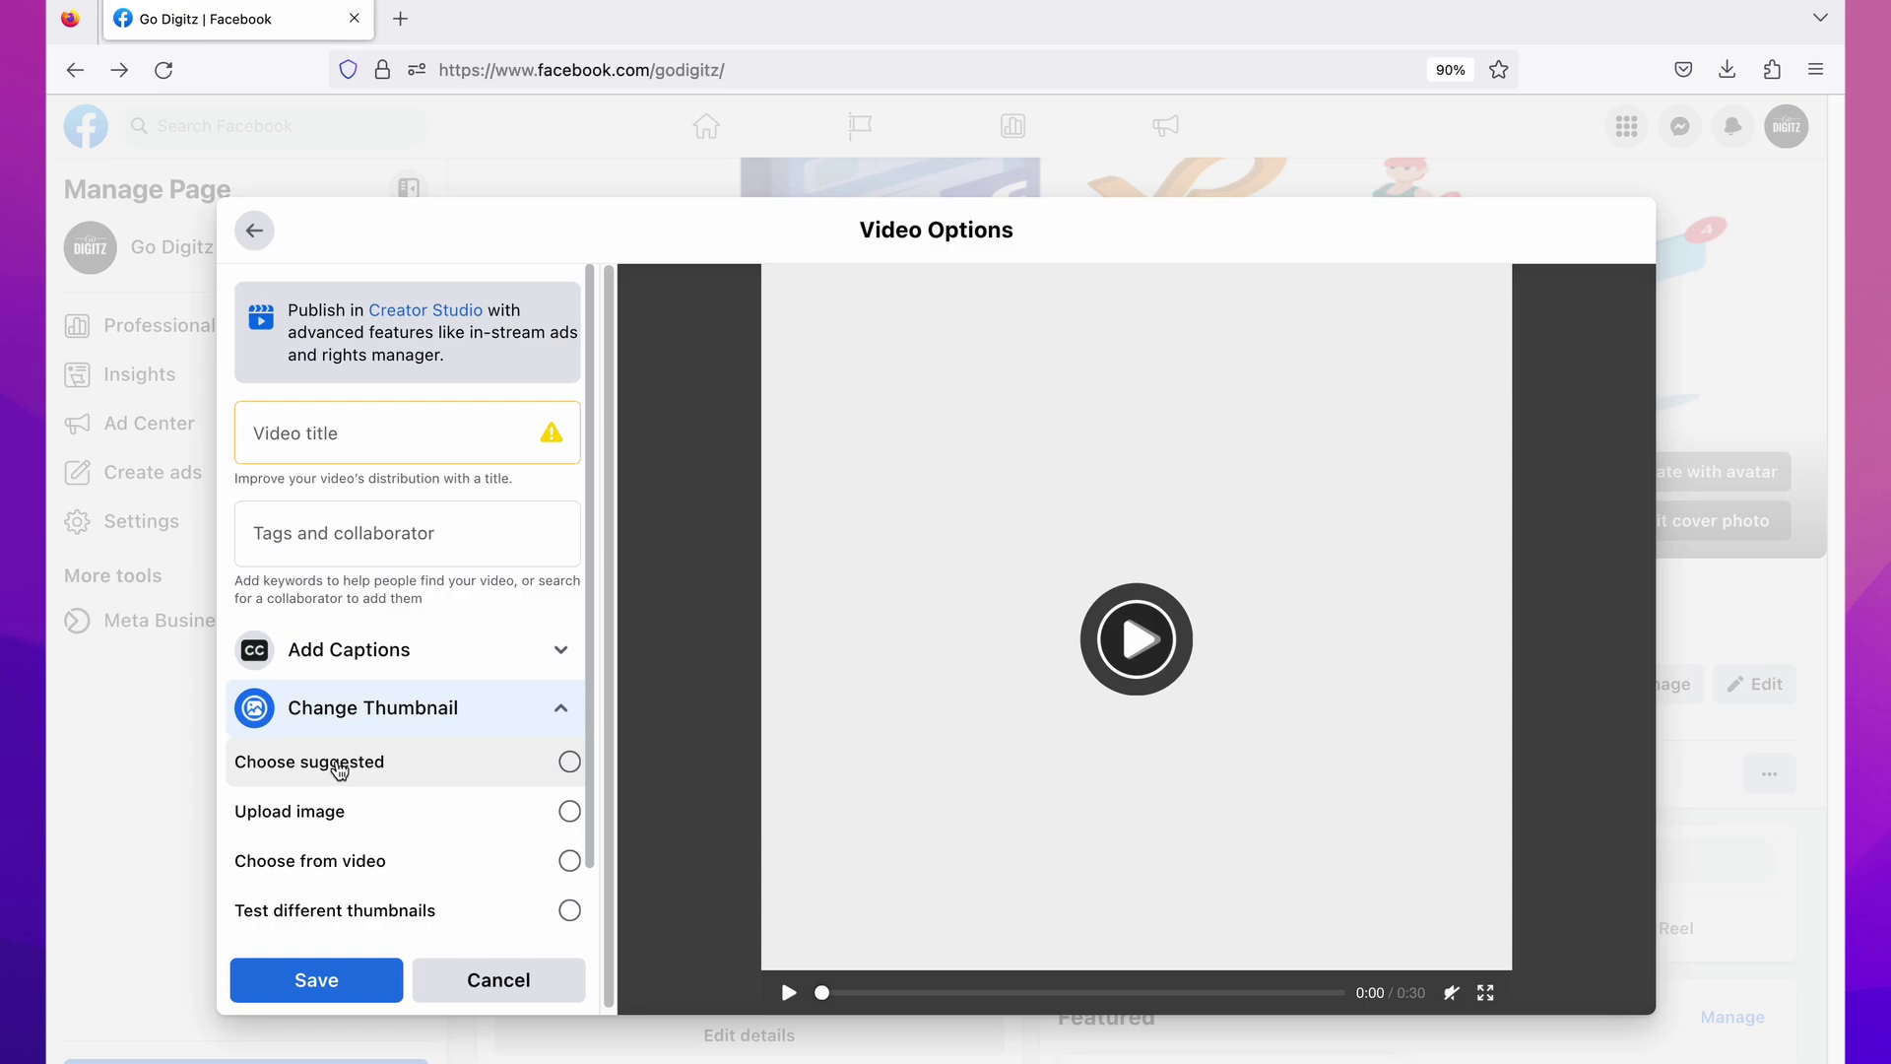
pyautogui.click(339, 770)
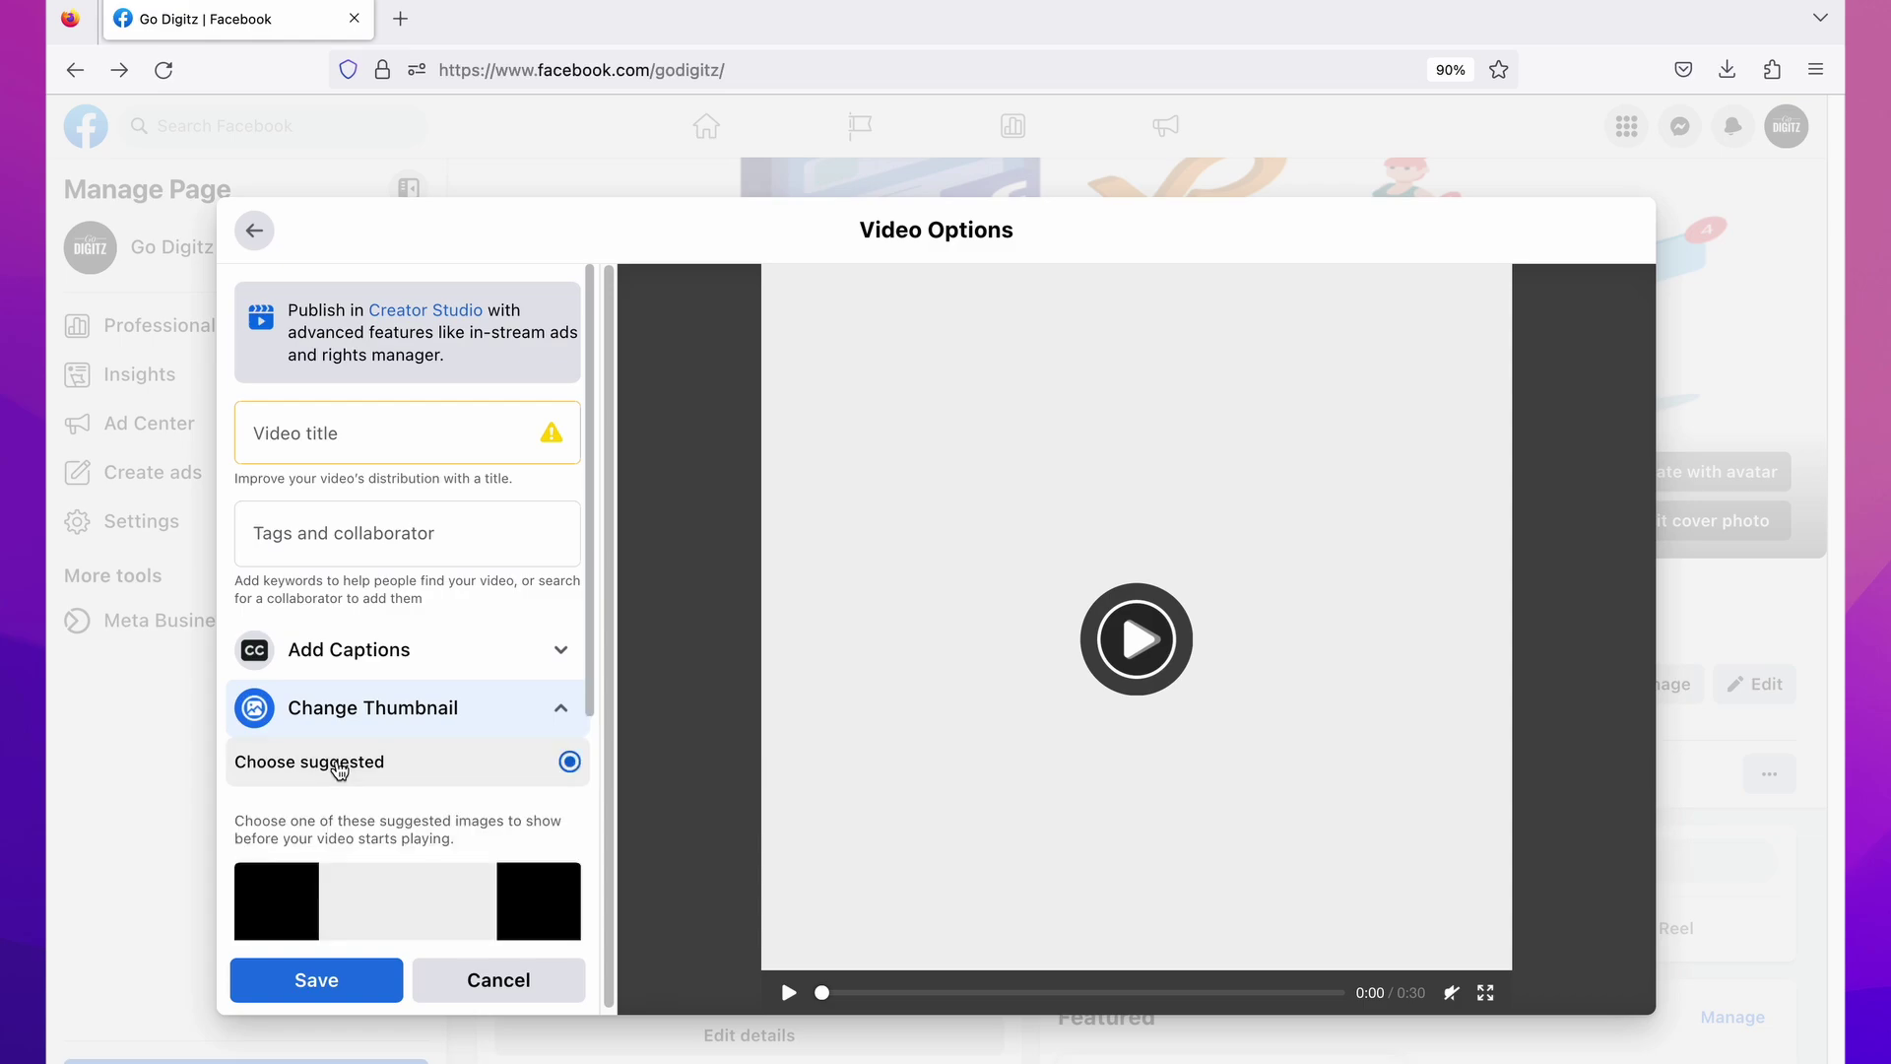
pyautogui.moveTo(591, 604); pyautogui.dragTo(596, 748)
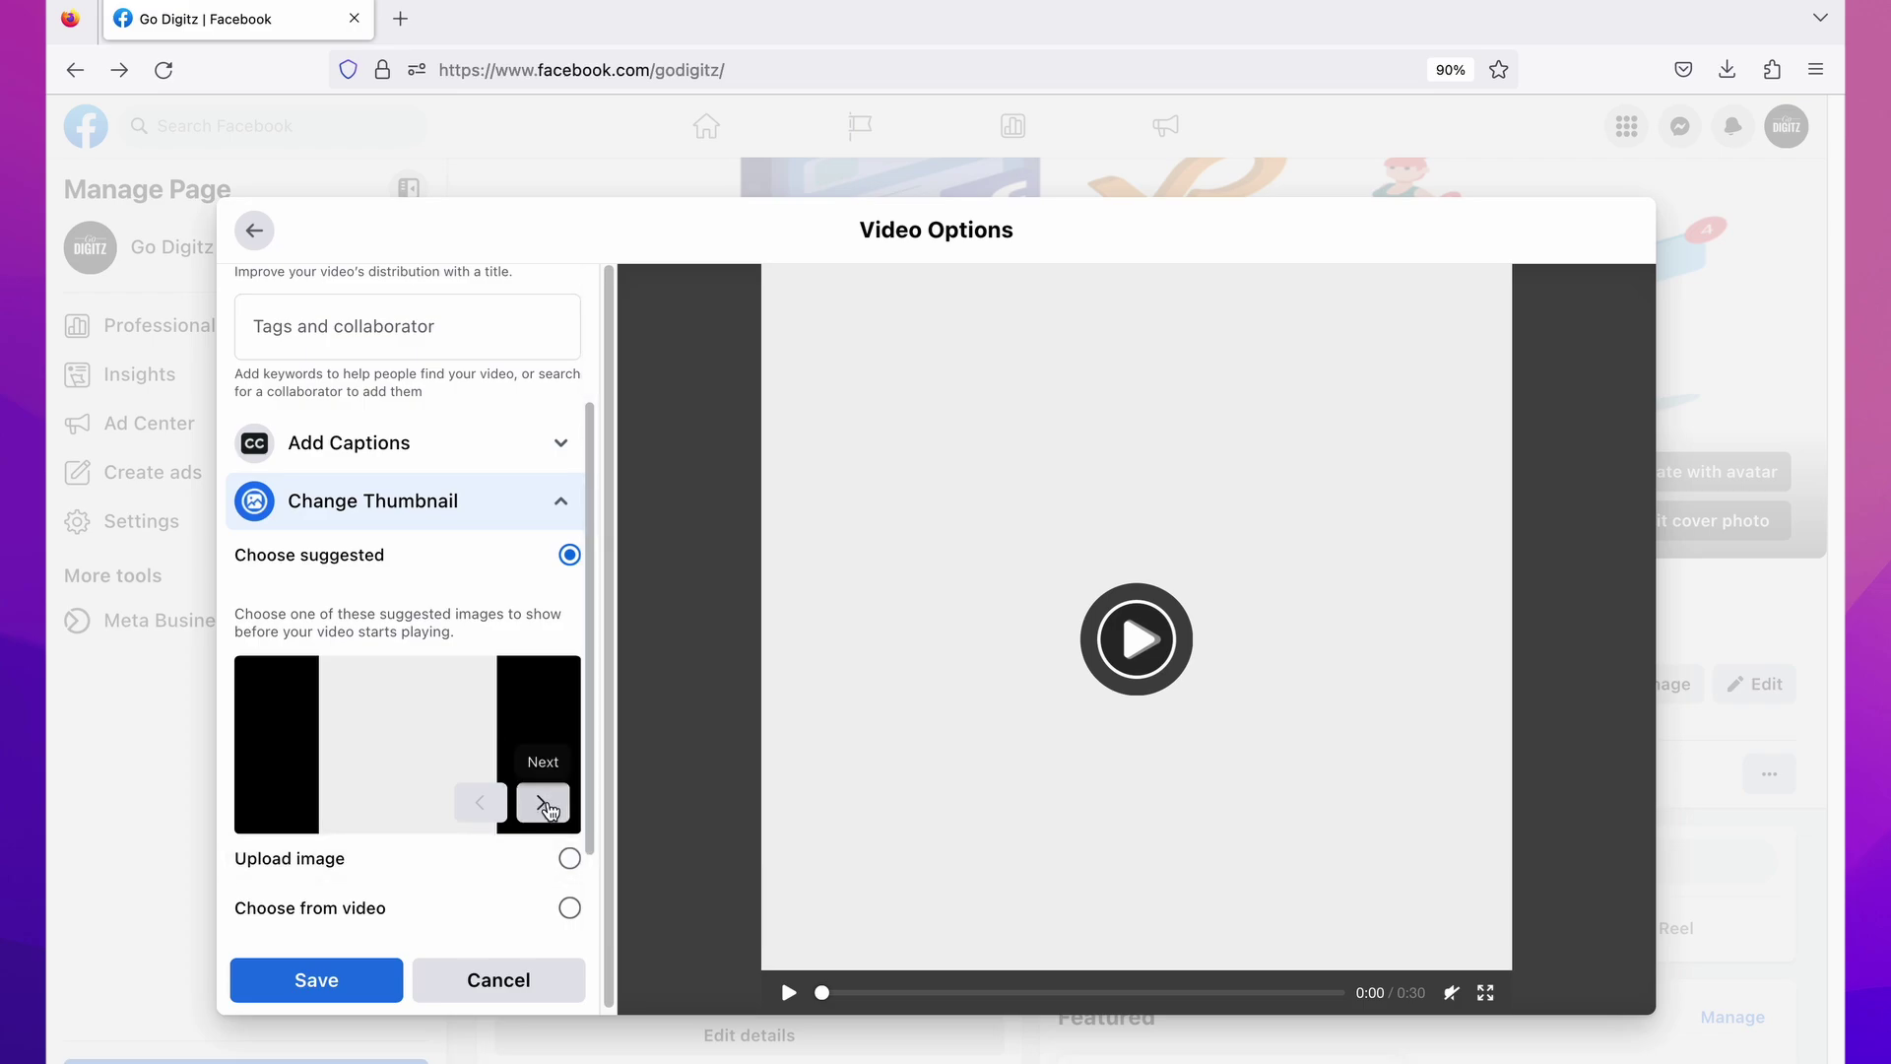
pyautogui.click(545, 803)
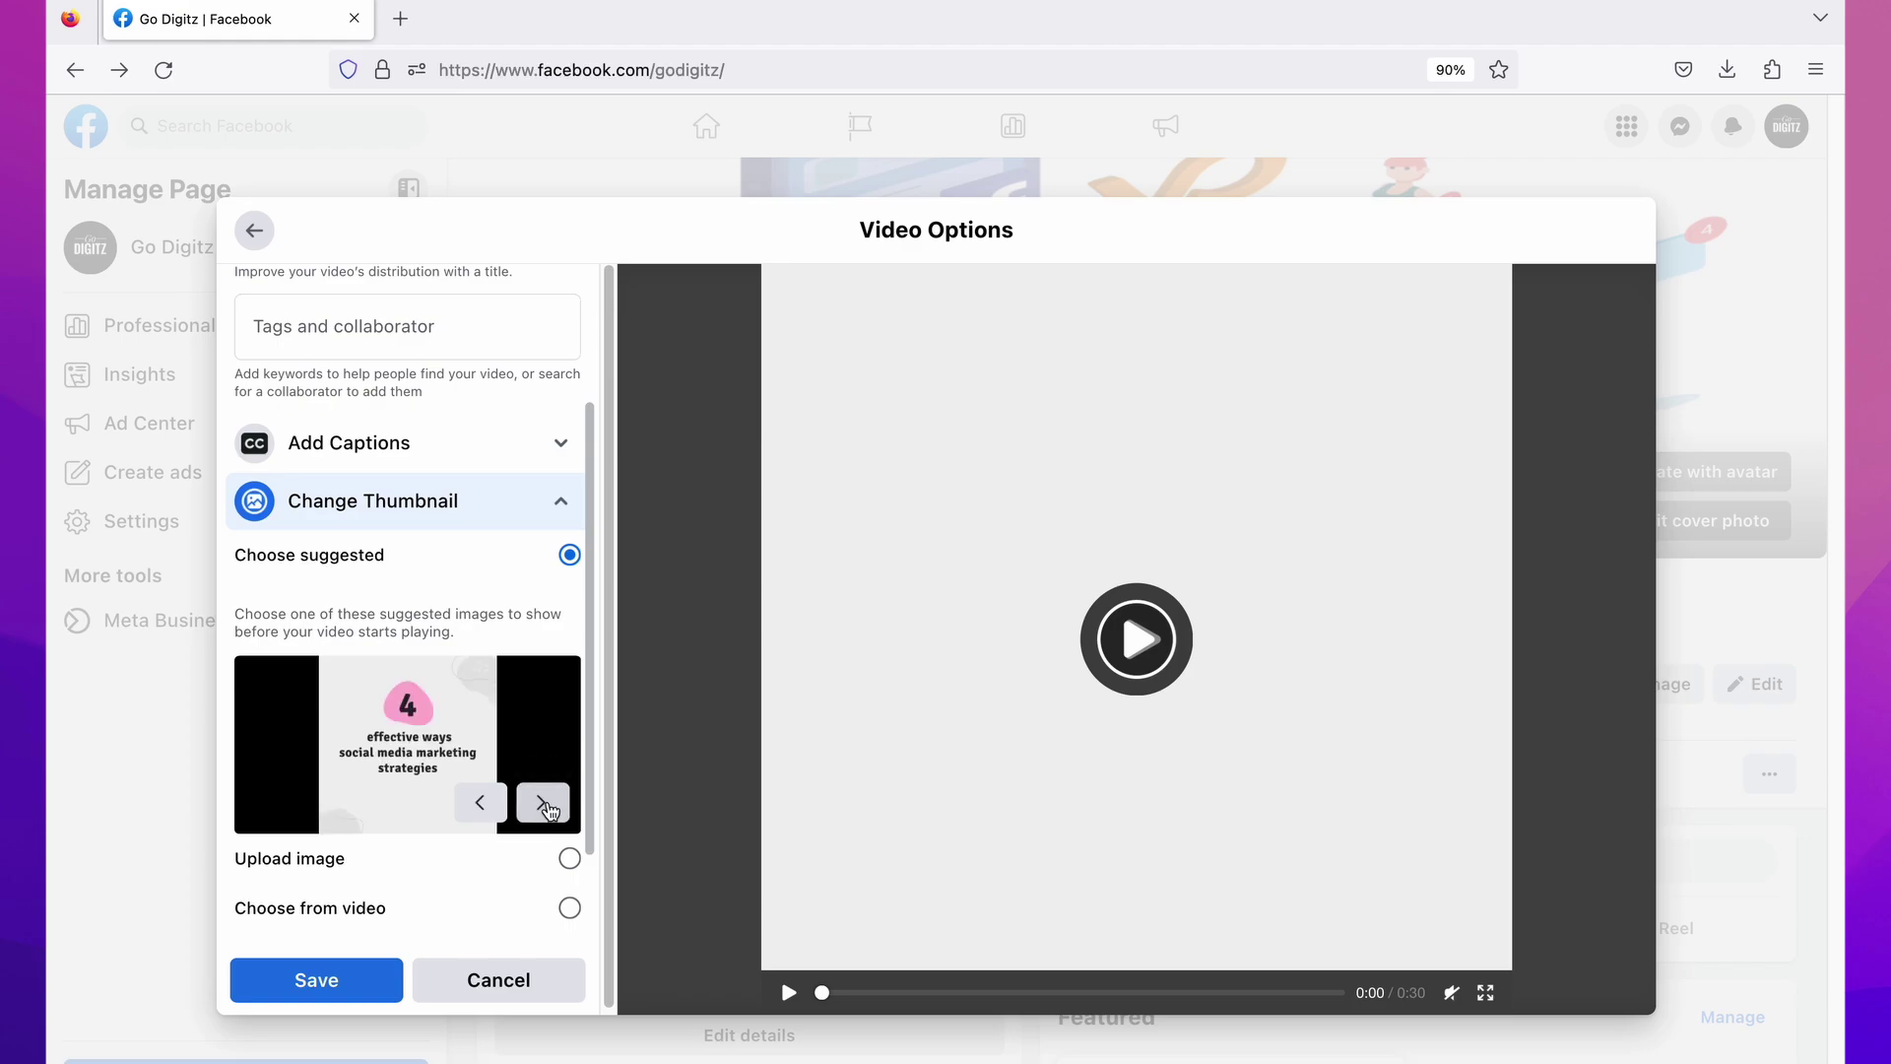
pyautogui.click(544, 806)
pyautogui.click(492, 803)
pyautogui.click(545, 802)
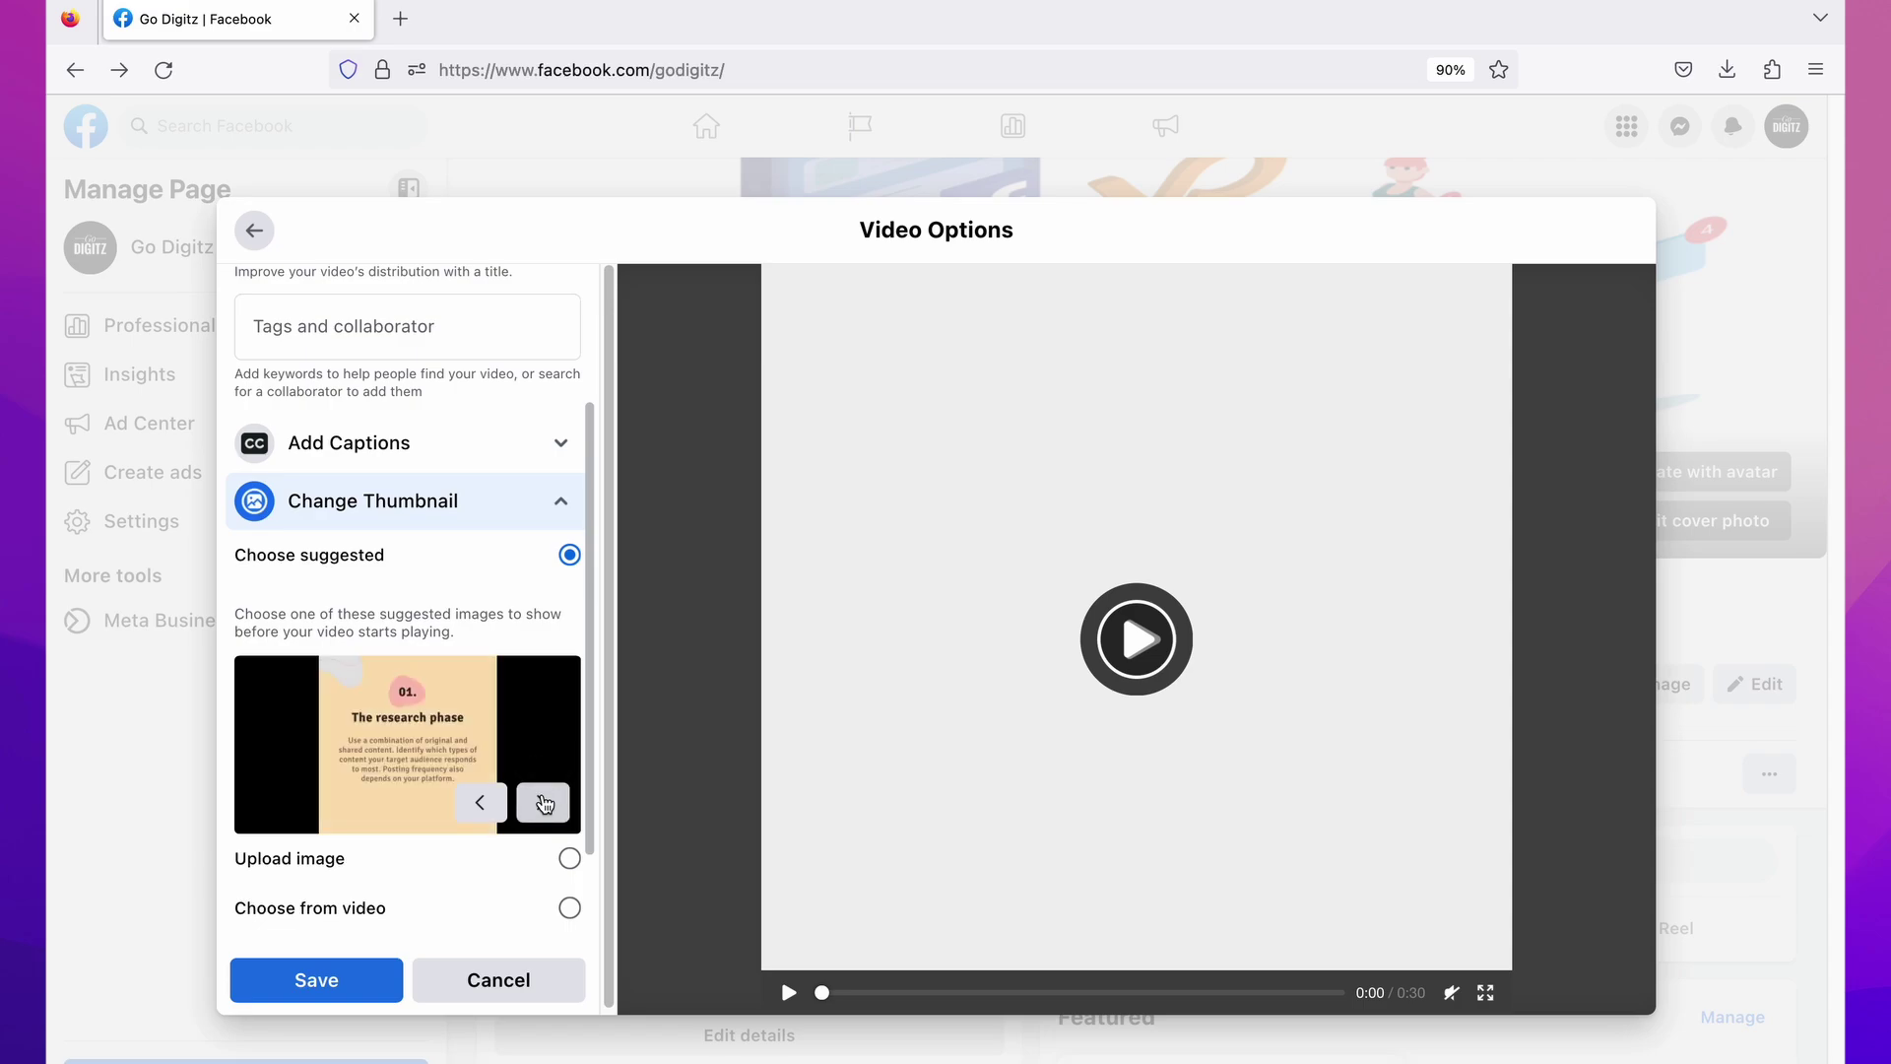
pyautogui.click(545, 803)
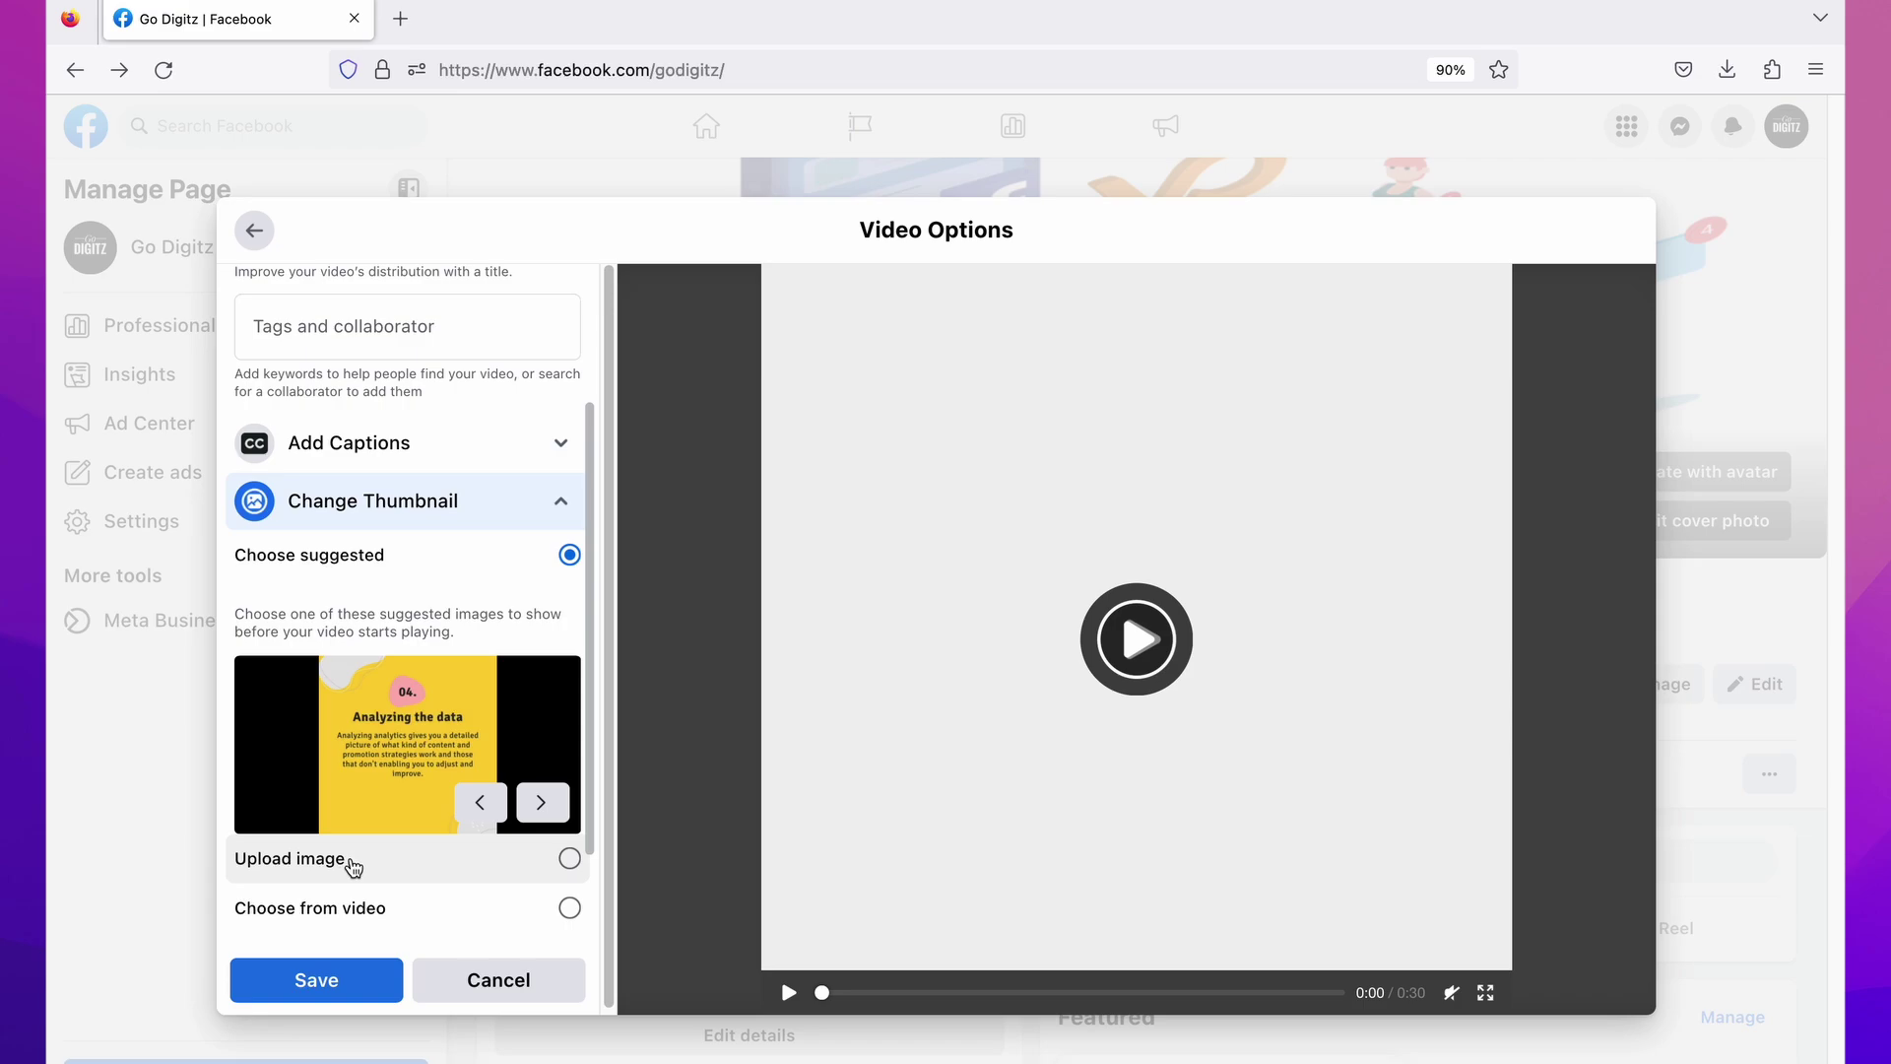
# Step: Switch the thumbnail source to an uploaded image and upload book your free call.png from Downloads
pyautogui.click(354, 862)
pyautogui.scroll(-1, 506, 699)
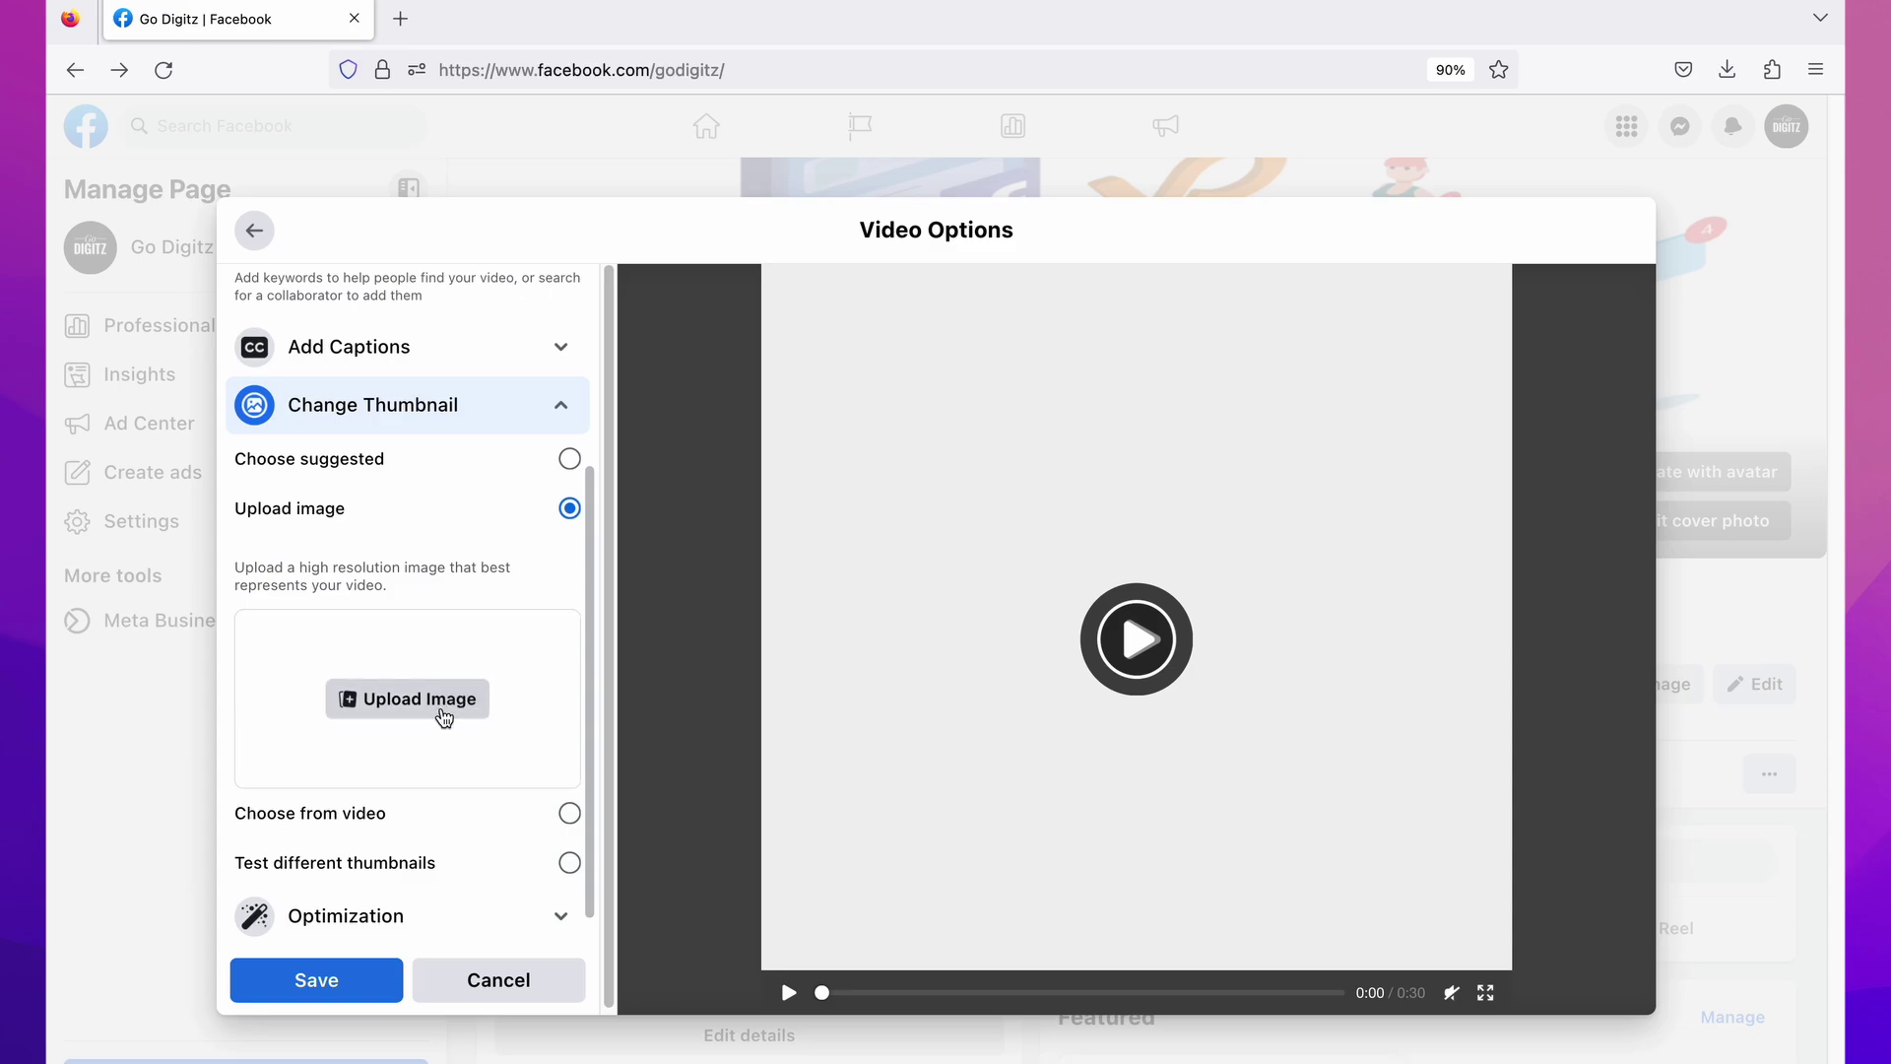
pyautogui.click(458, 699)
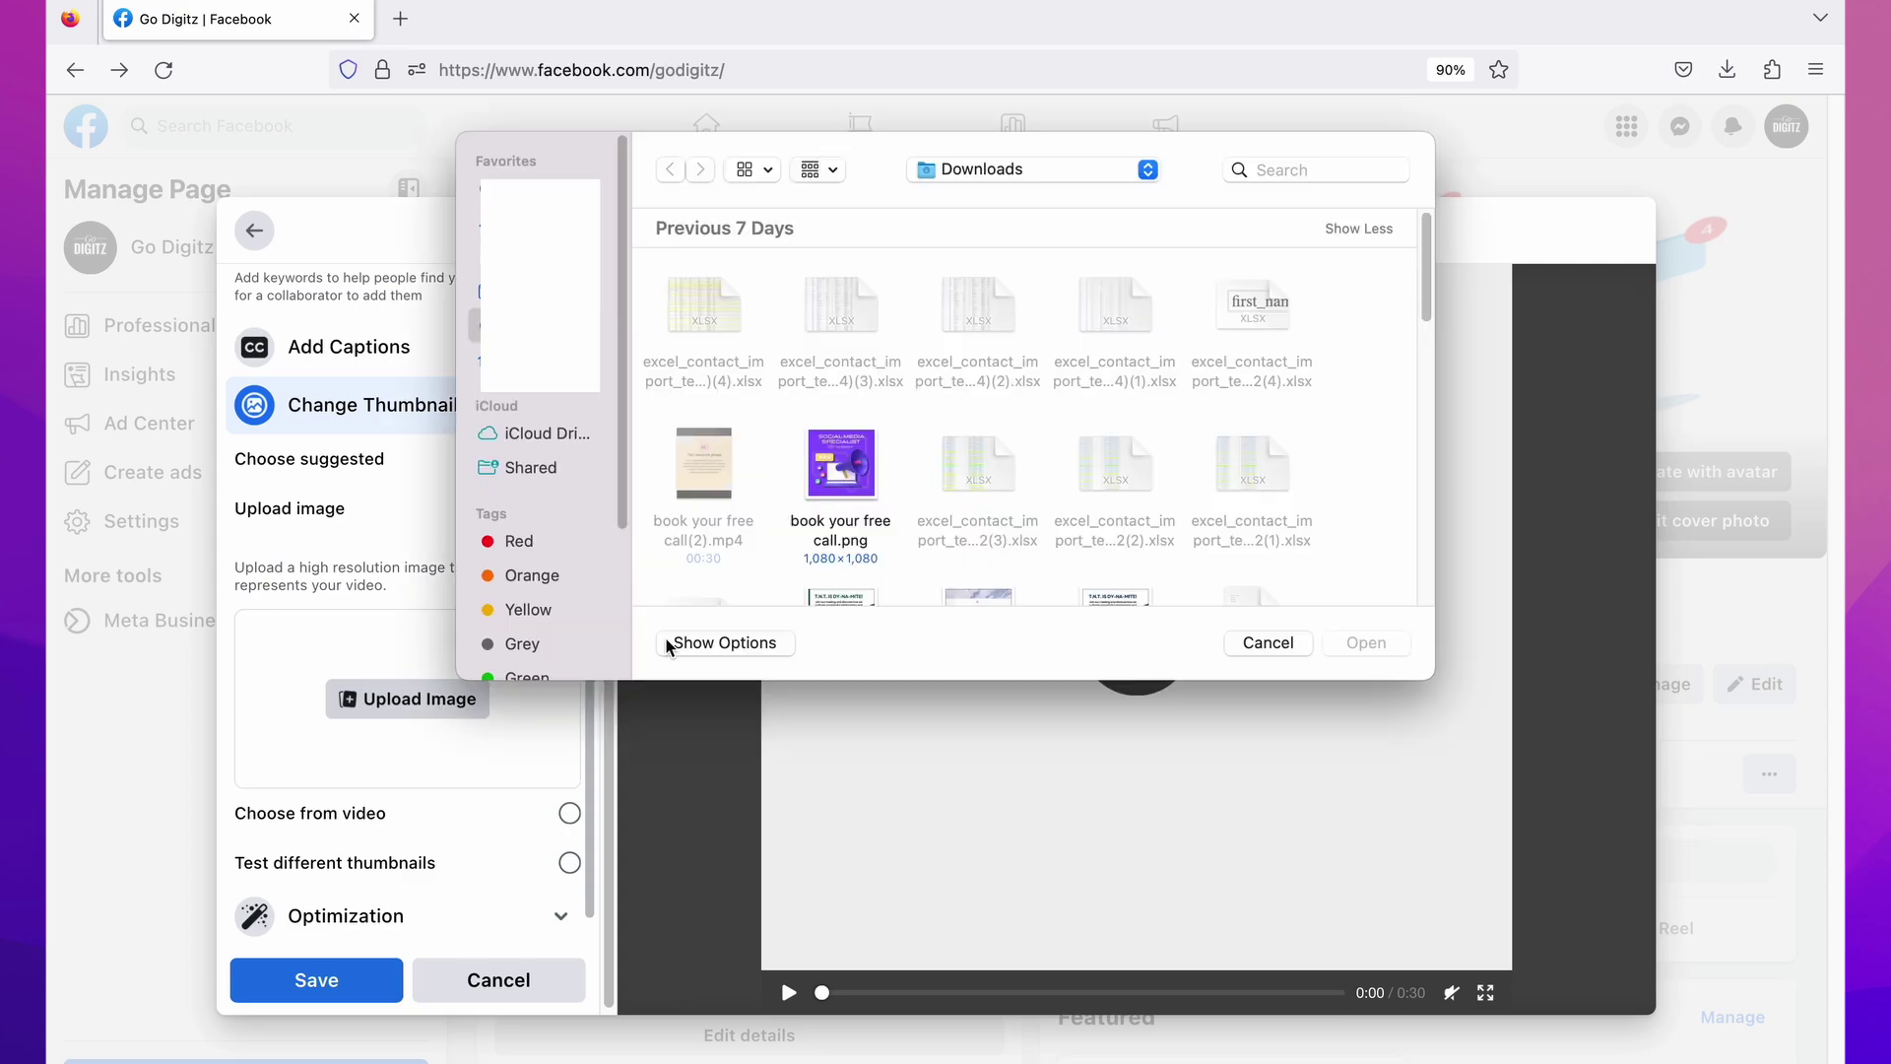
pyautogui.click(840, 467)
pyautogui.click(1347, 645)
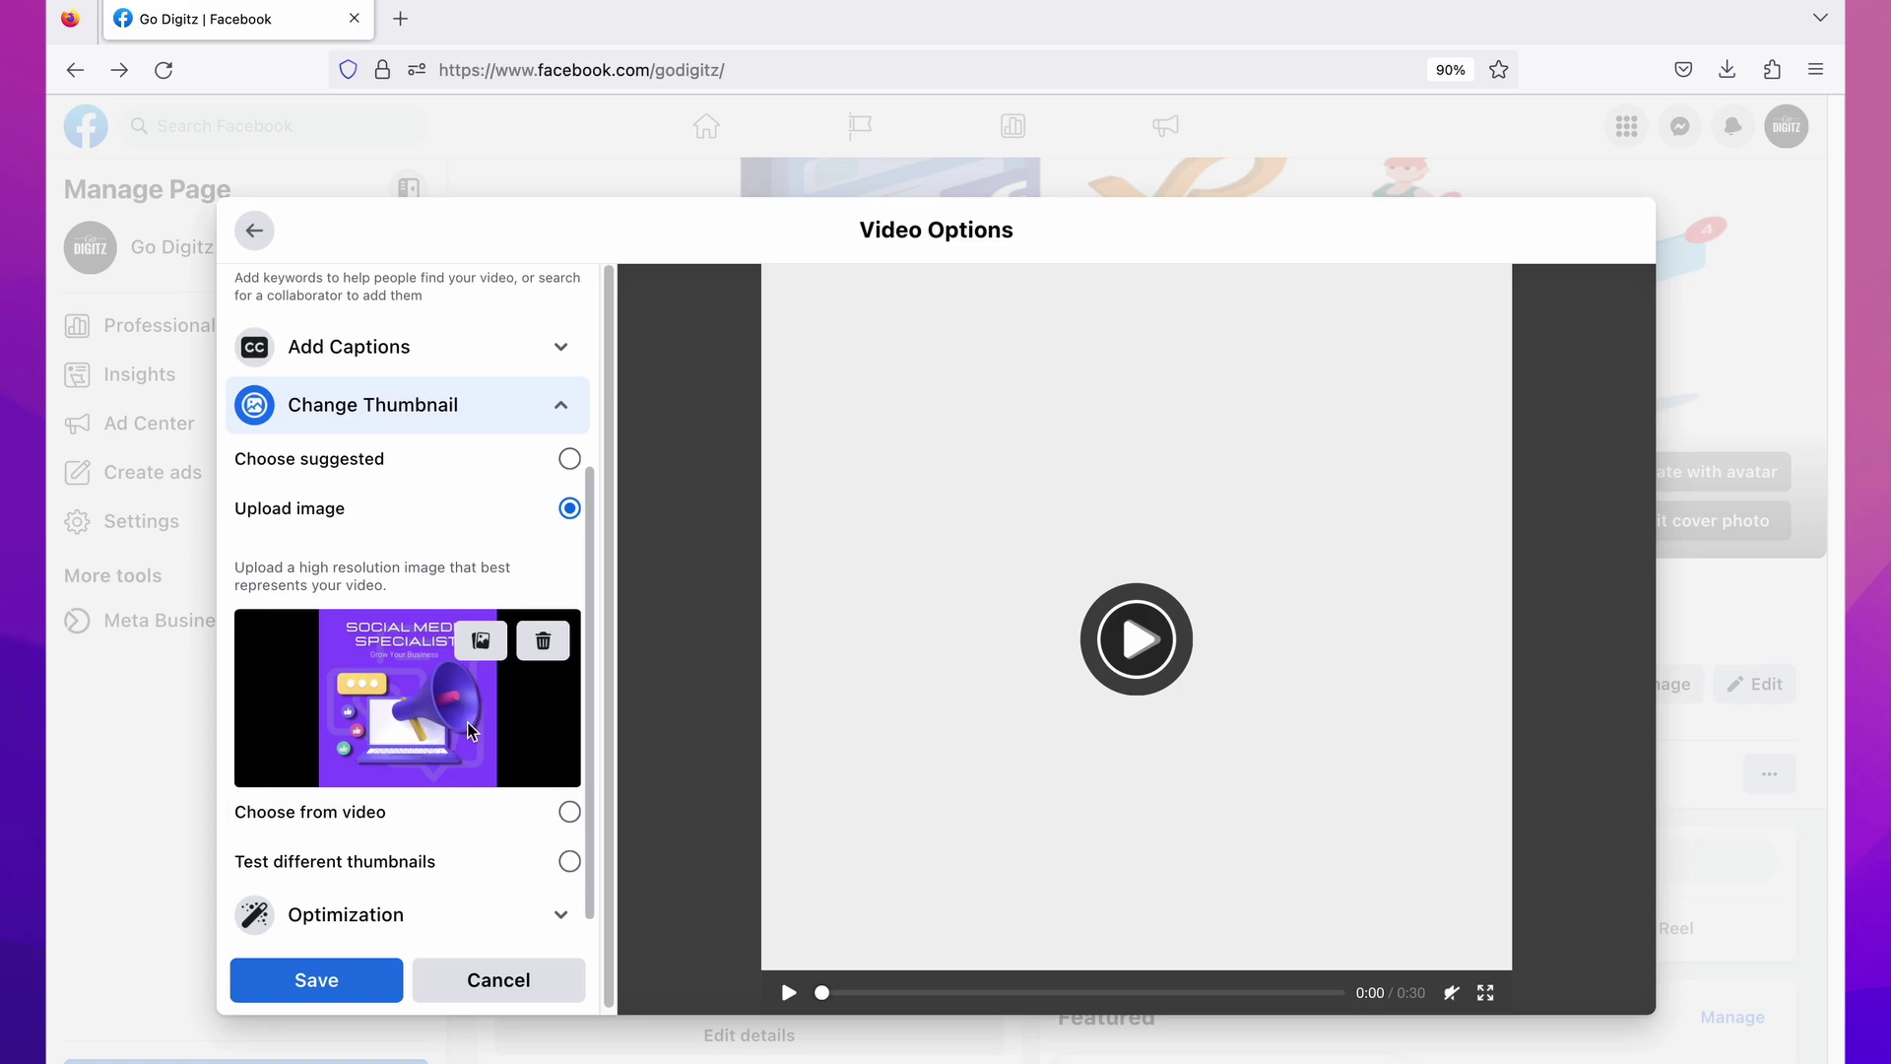
# Step: Choose the thumbnail from the video instead, using the "02. Selecting the platform" frame at 00:00:13
pyautogui.scroll(-1, 577, 698)
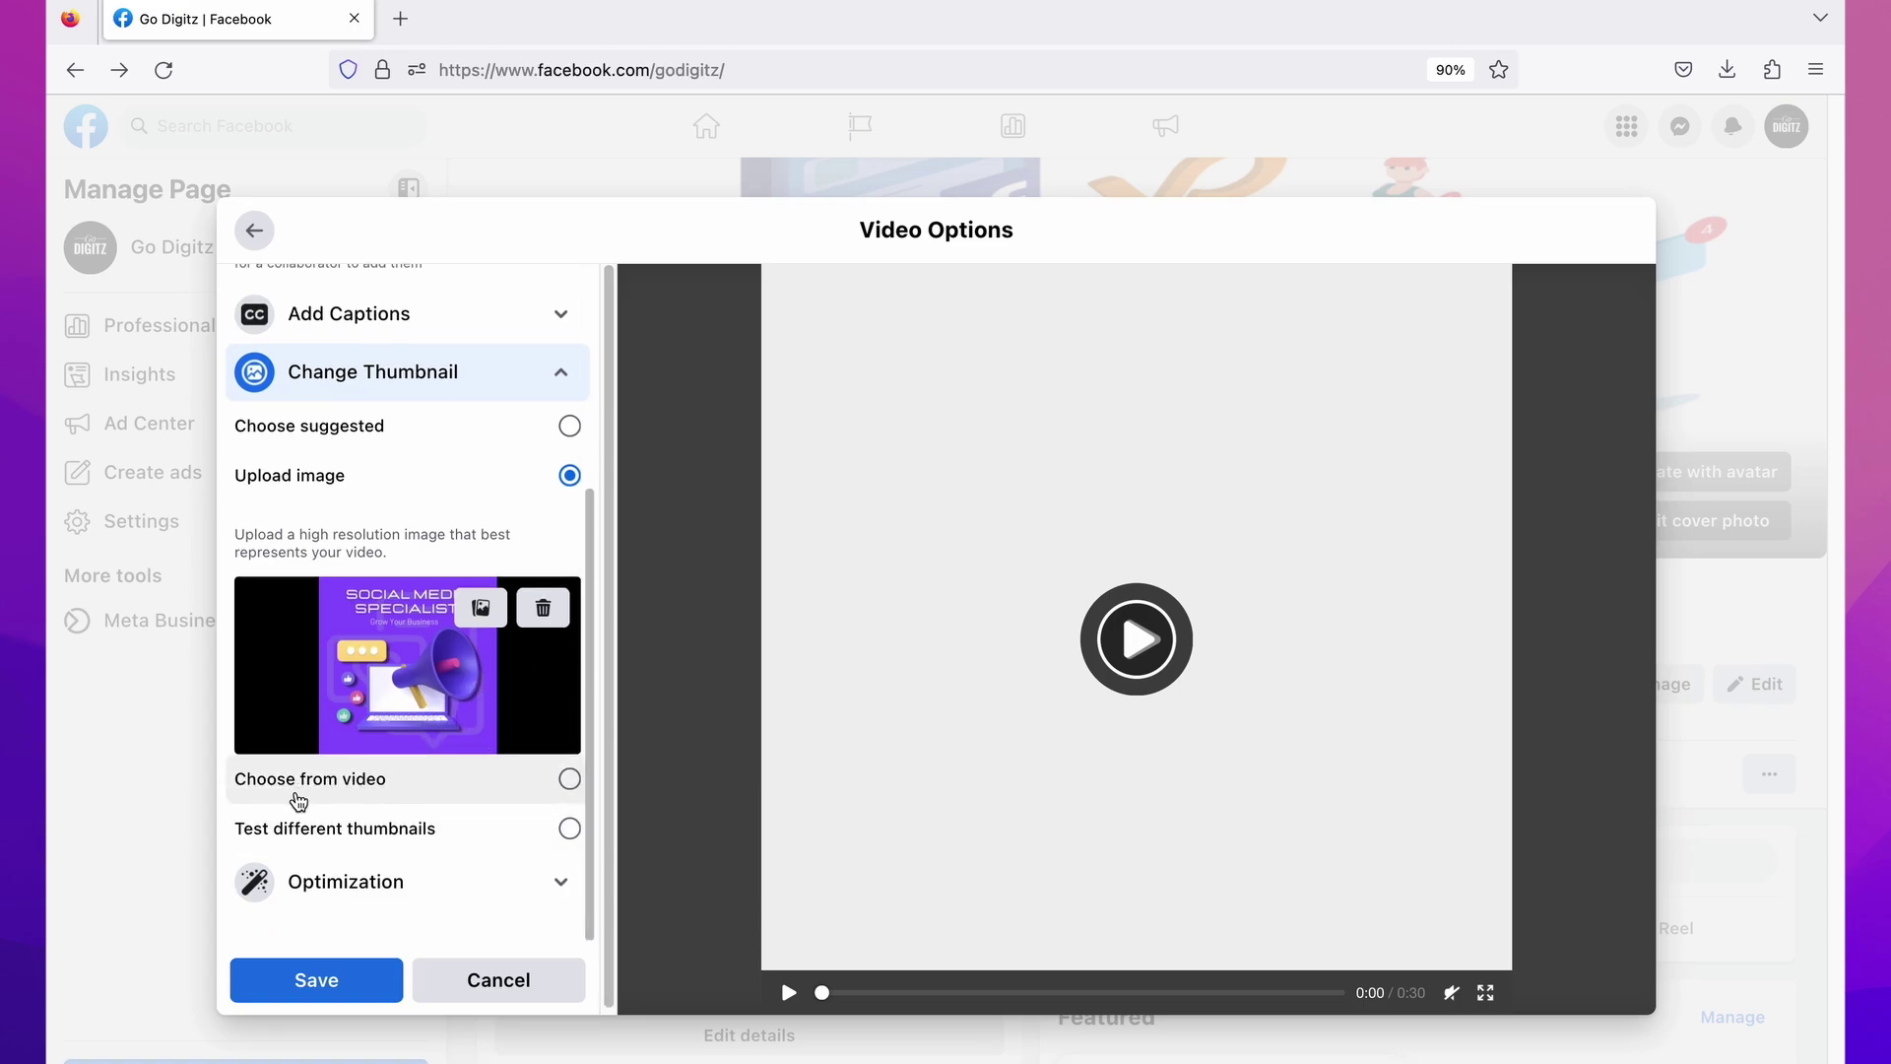
pyautogui.click(389, 788)
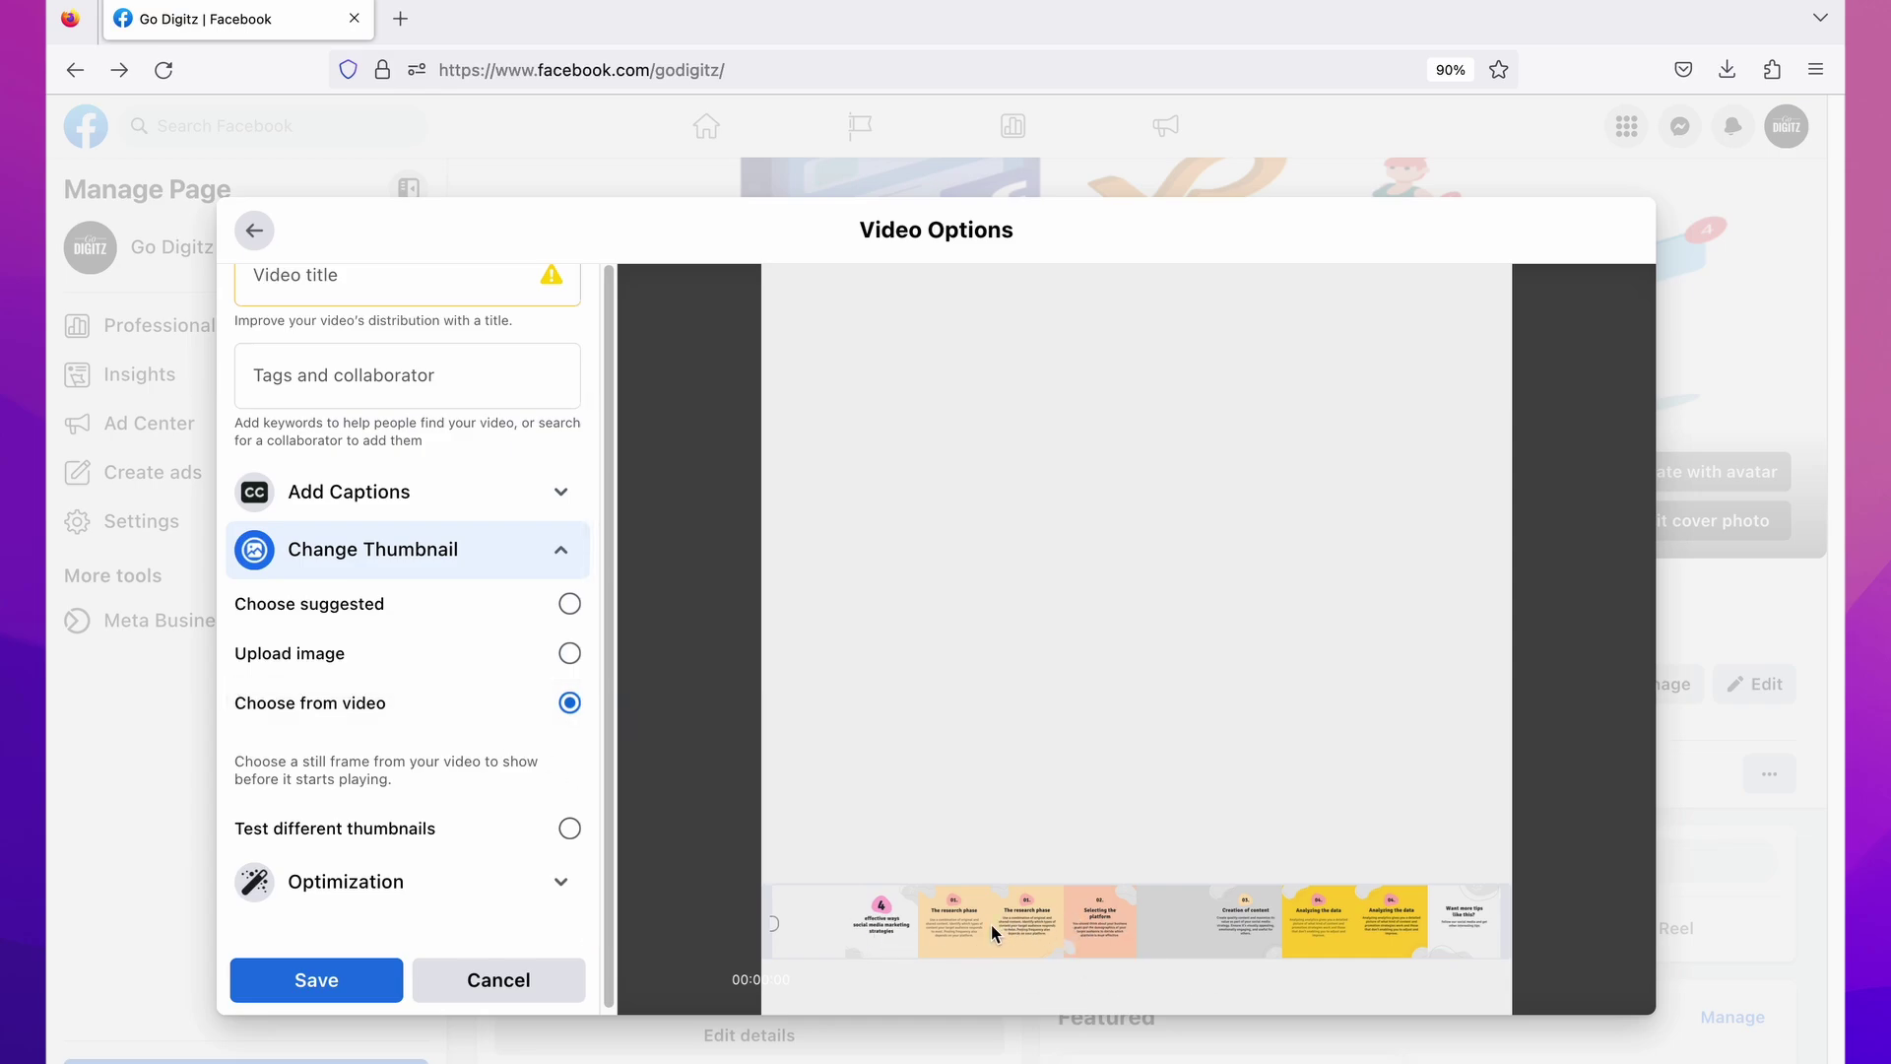
pyautogui.click(1028, 925)
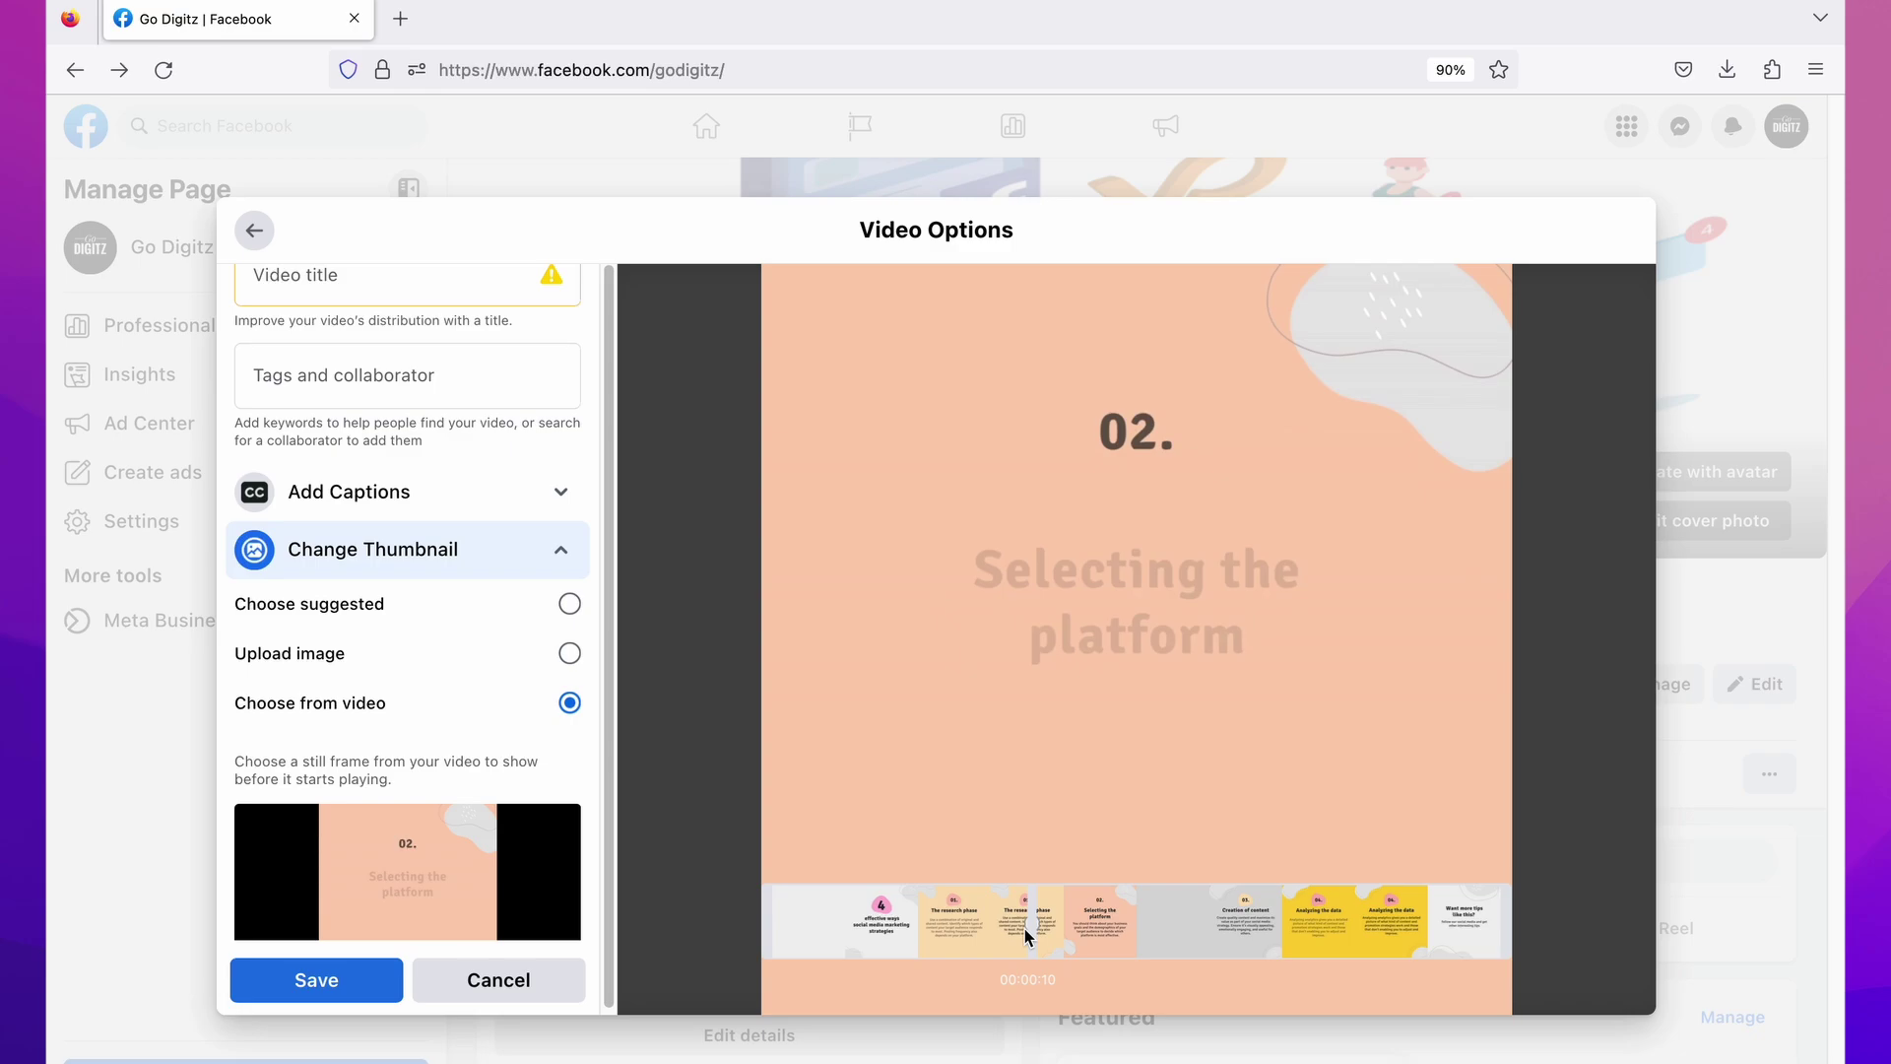
pyautogui.moveTo(1024, 928); pyautogui.dragTo(1119, 912)
# Step: Switch to testing different thumbnails and add the suggested "4 effective ways", "The research phase" and "Selecting the platform" images as variants B, C and D
pyautogui.scroll(-3, 589, 785)
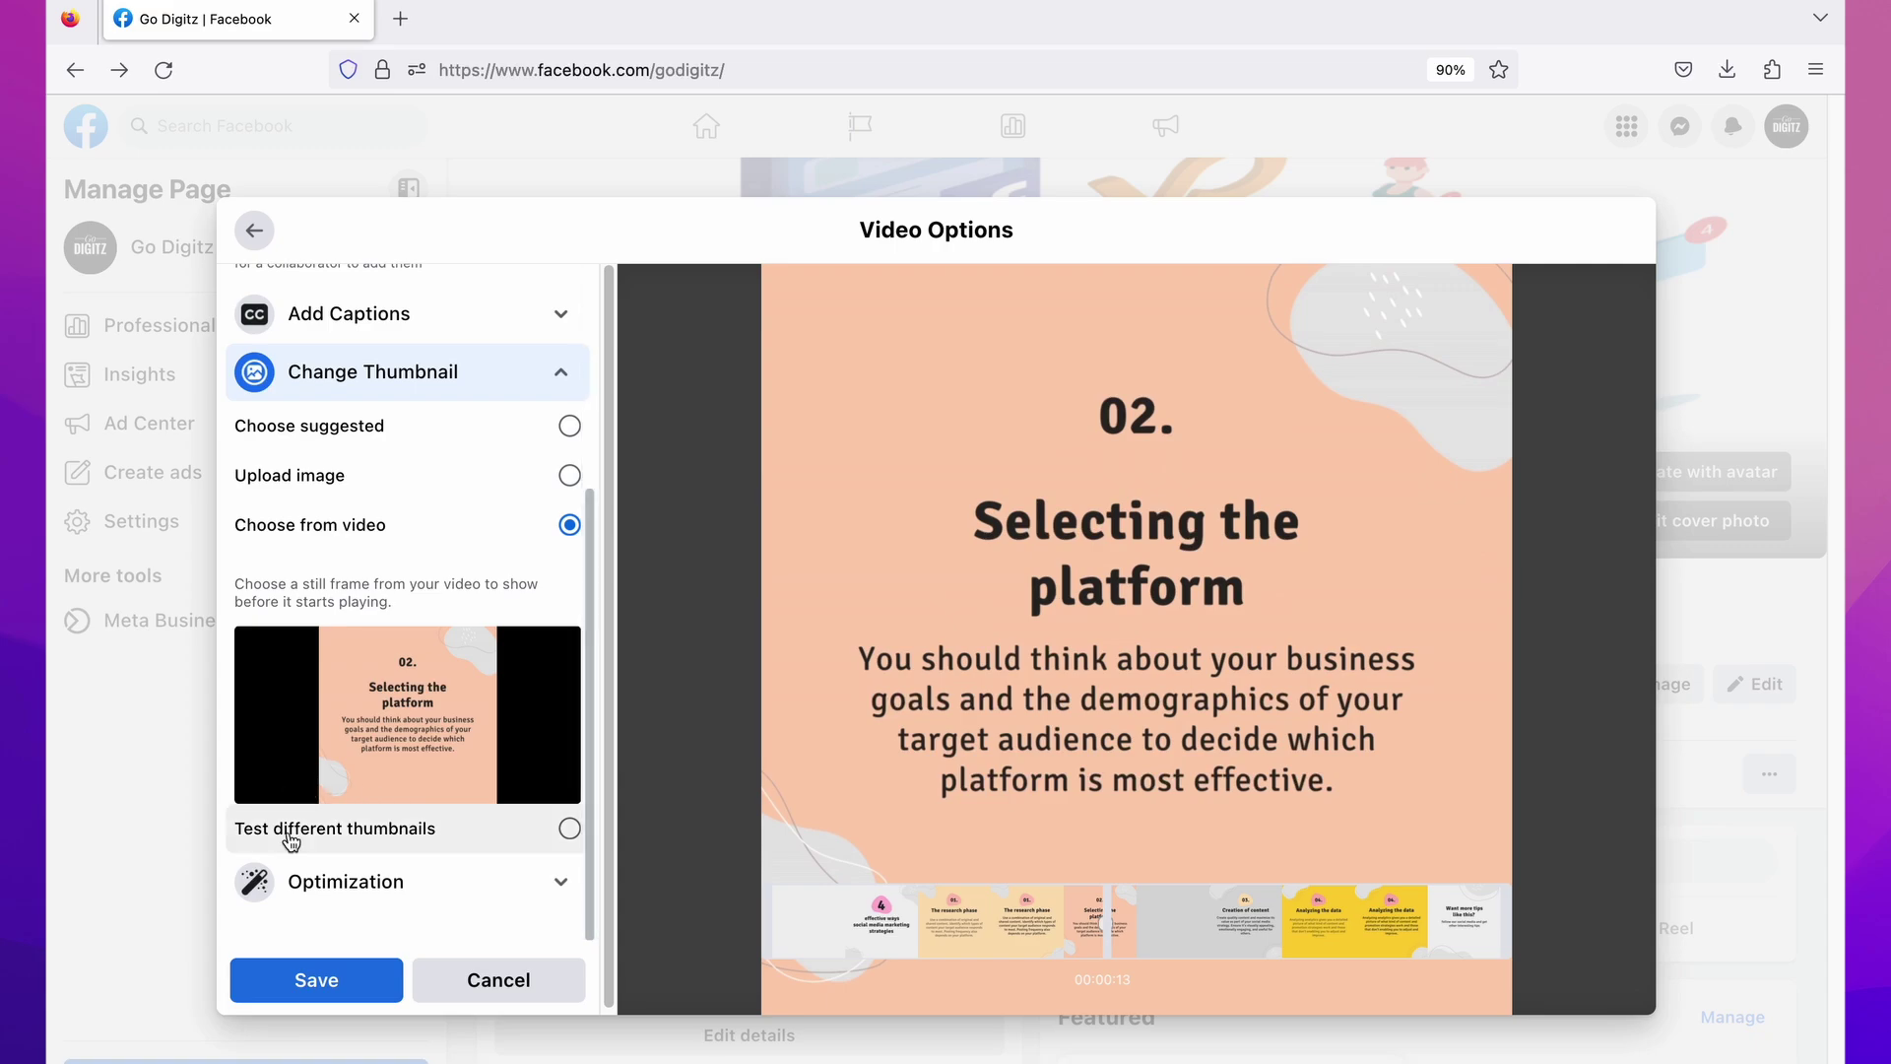
pyautogui.click(355, 833)
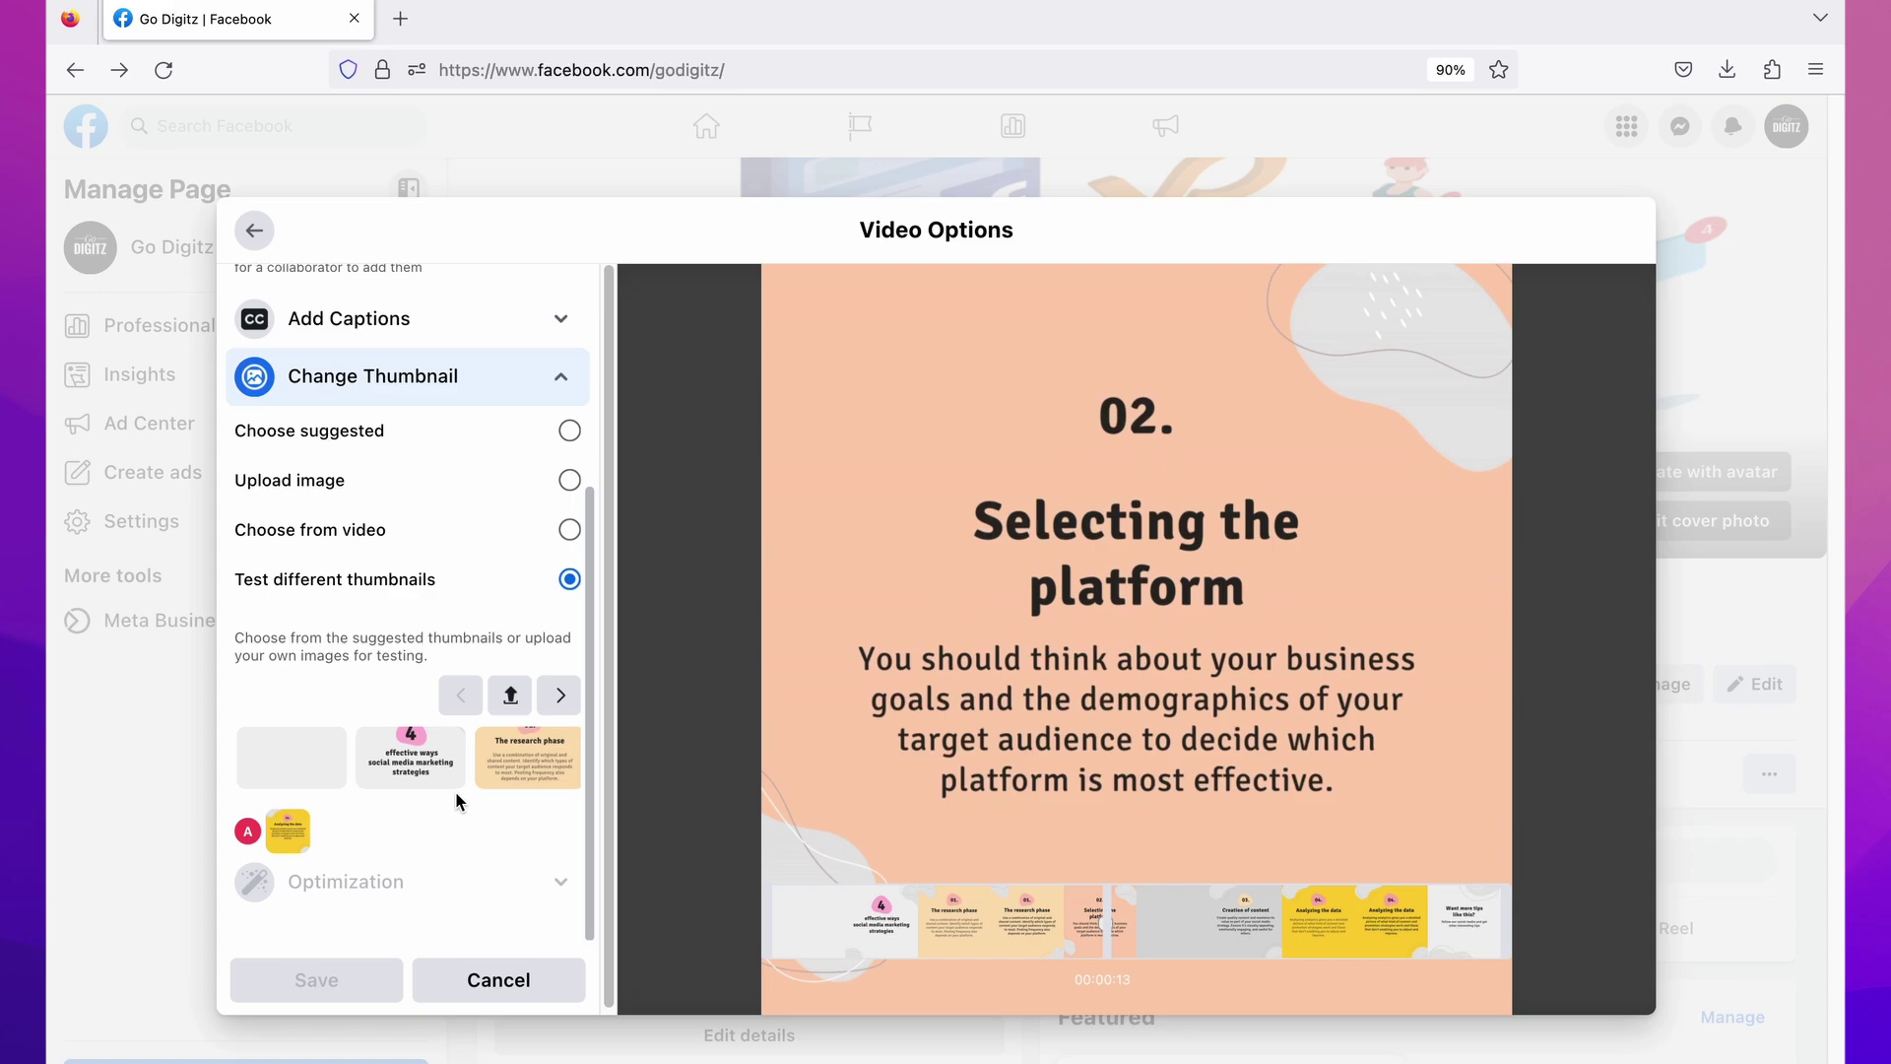
pyautogui.moveTo(300, 837)
pyautogui.click(414, 788)
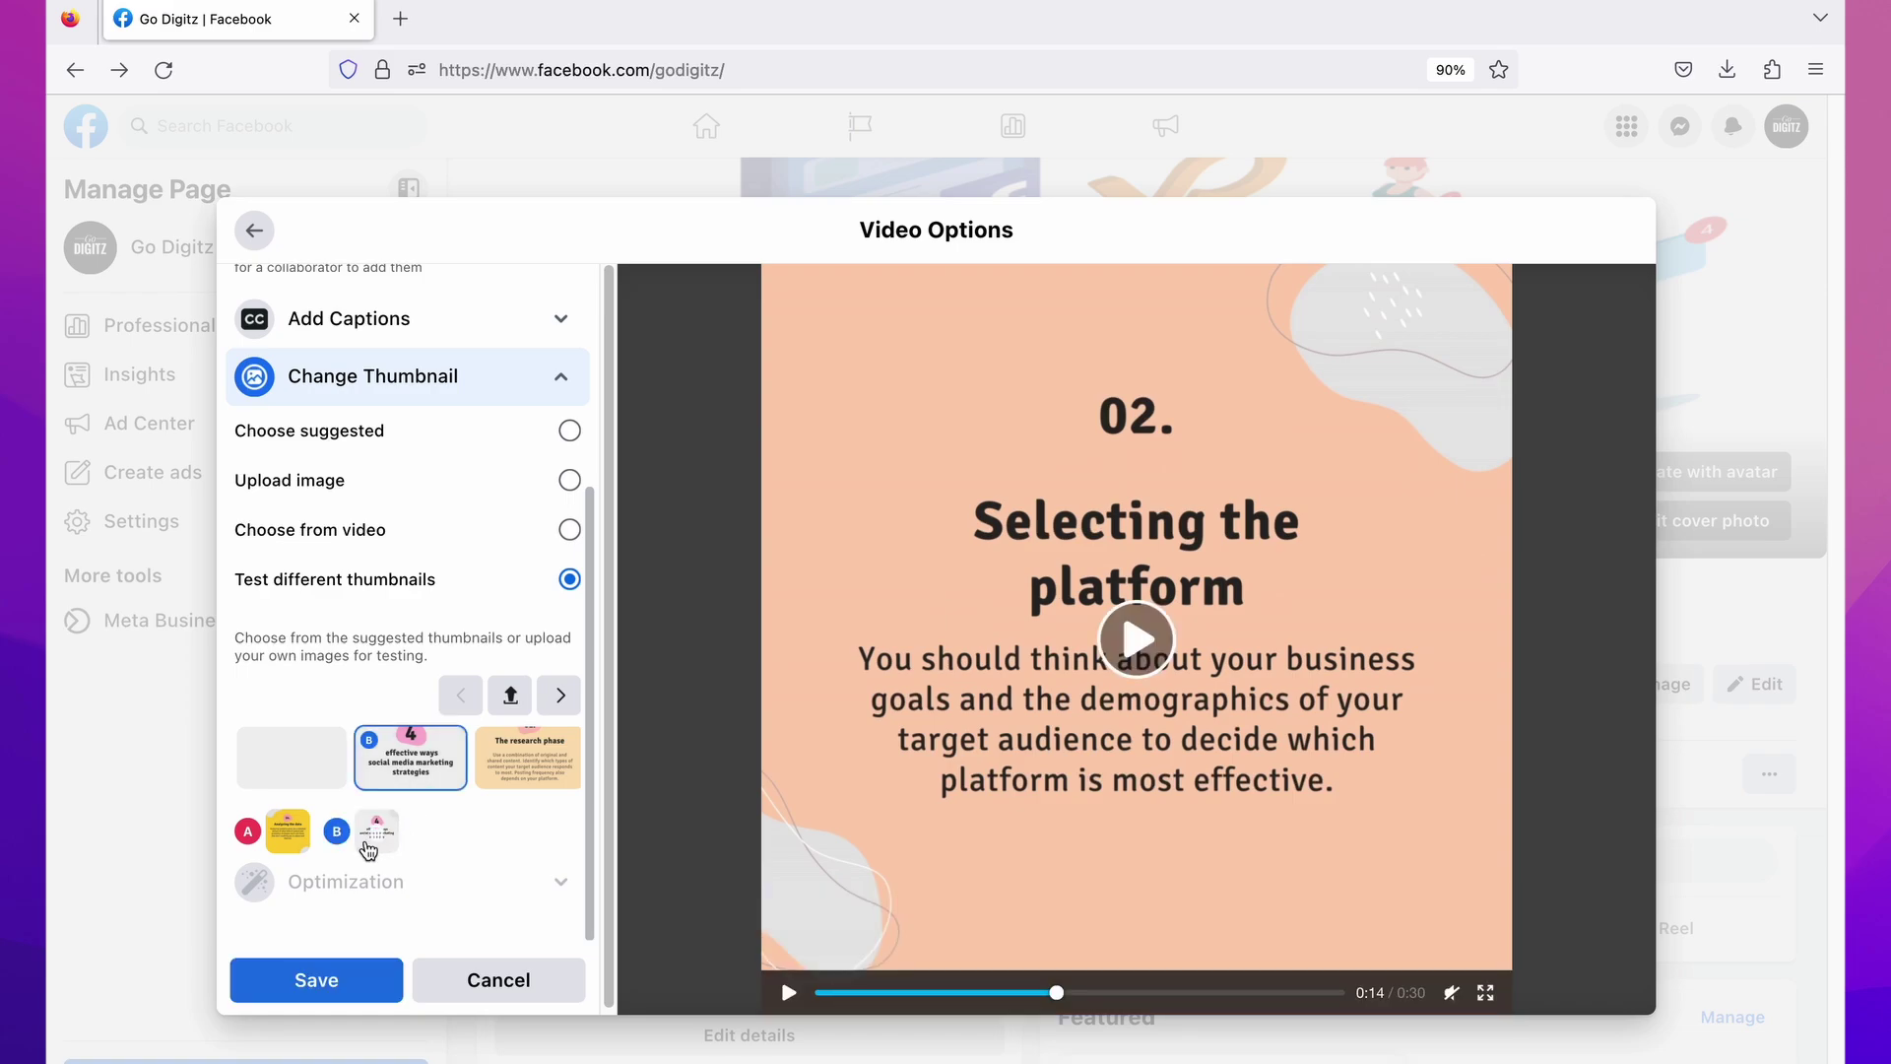
pyautogui.click(561, 697)
pyautogui.click(396, 772)
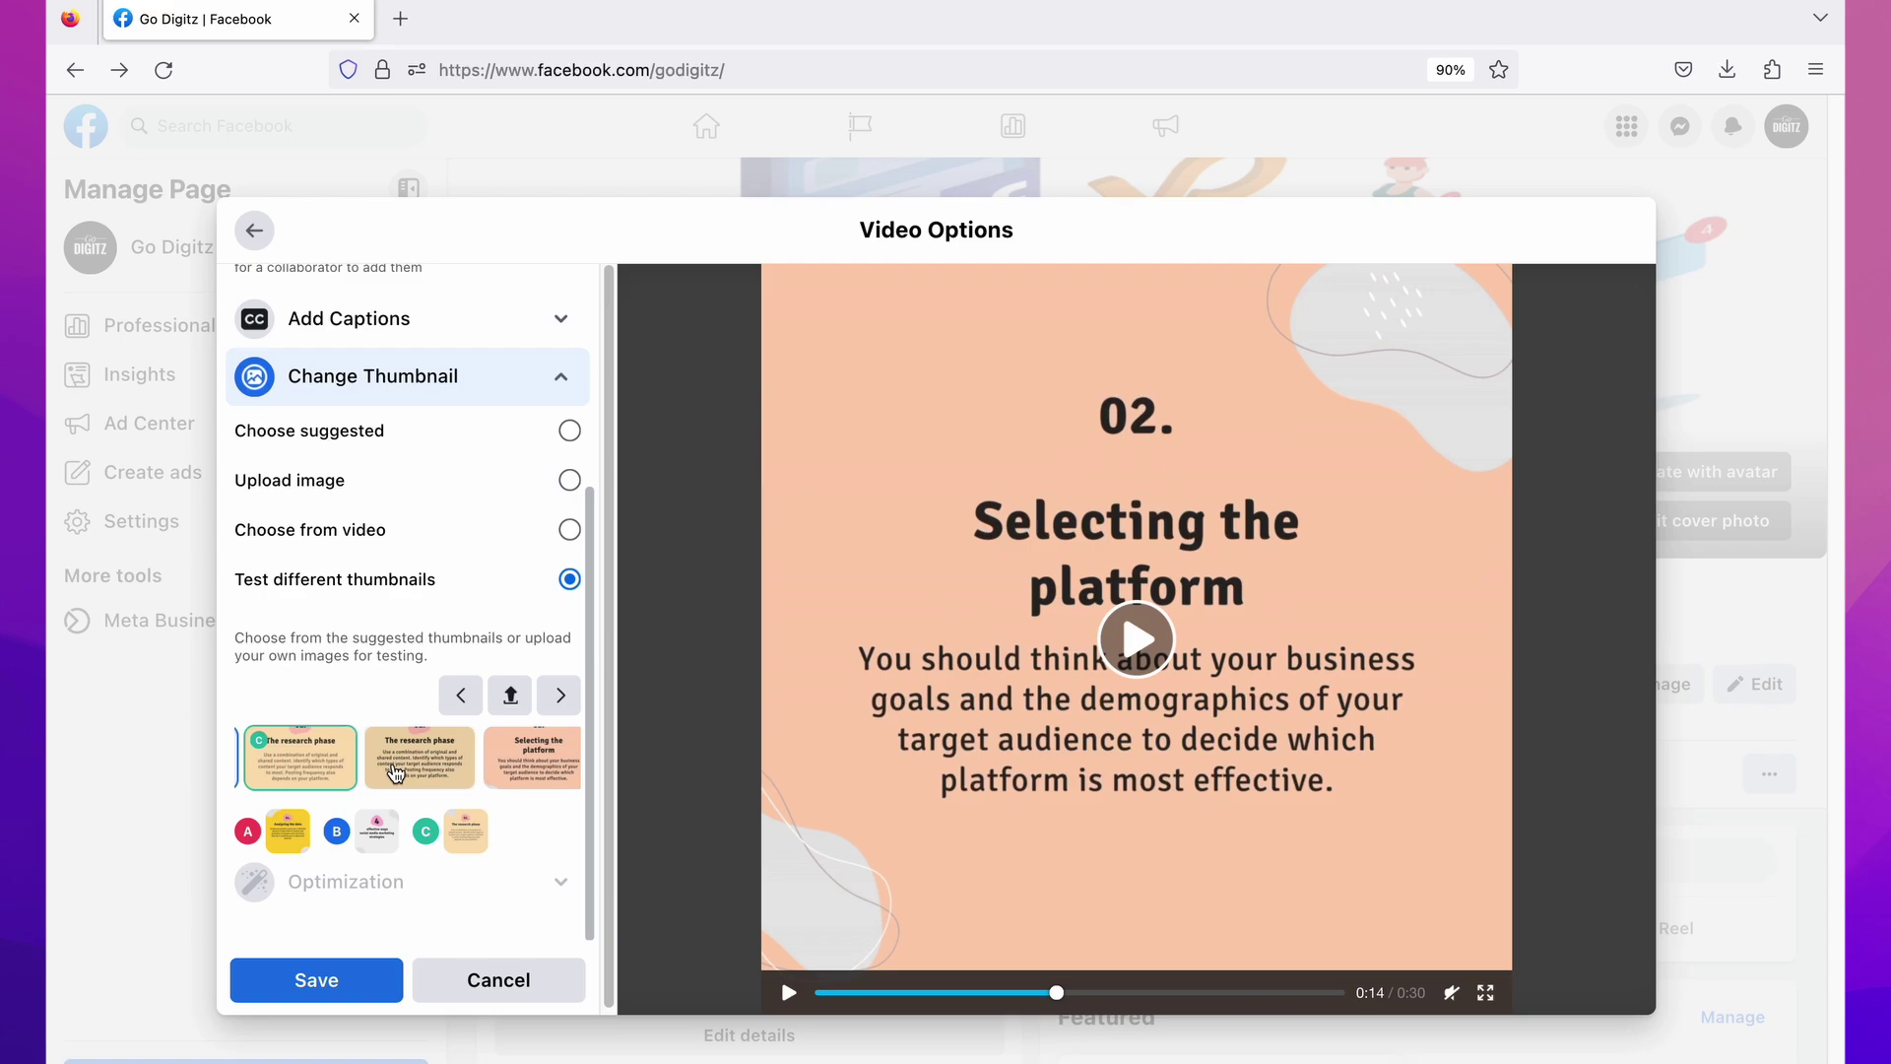
pyautogui.click(511, 751)
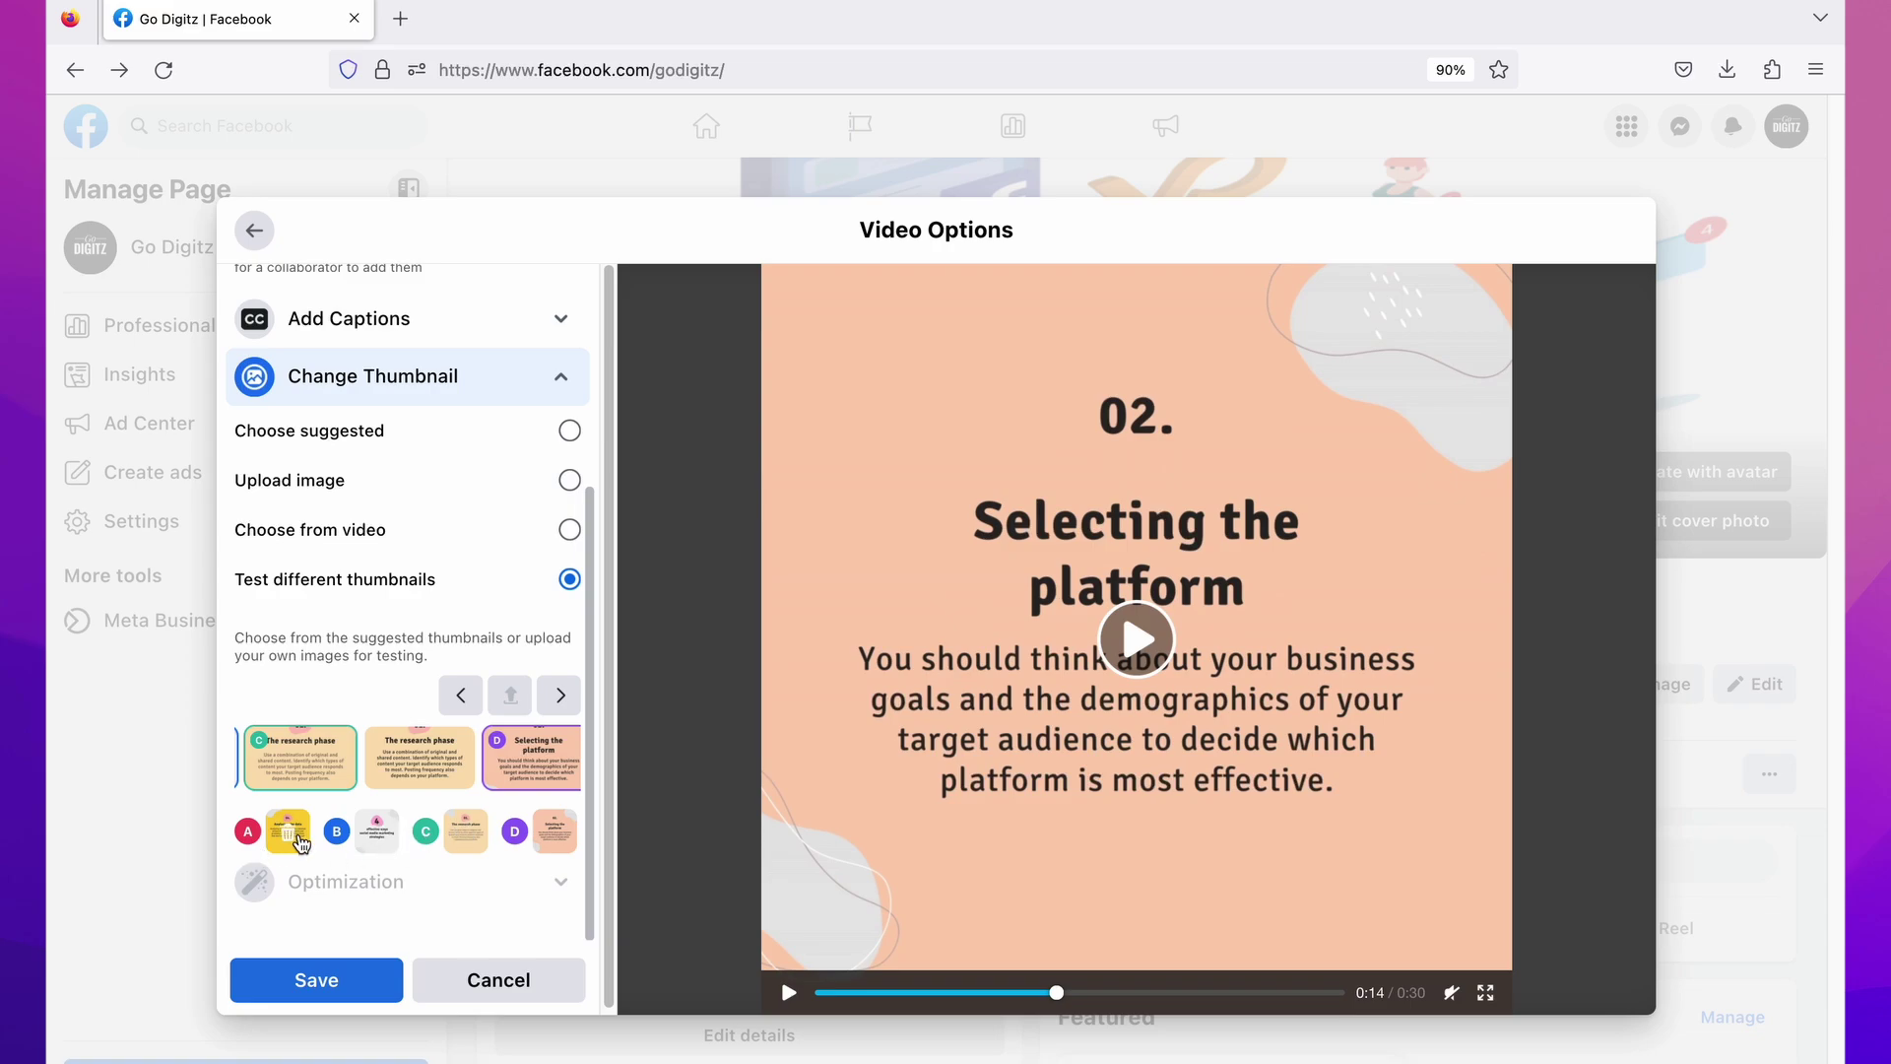
# Step: Replace test thumbnail D with an upload of book your free call.png and save the video options
pyautogui.click(556, 839)
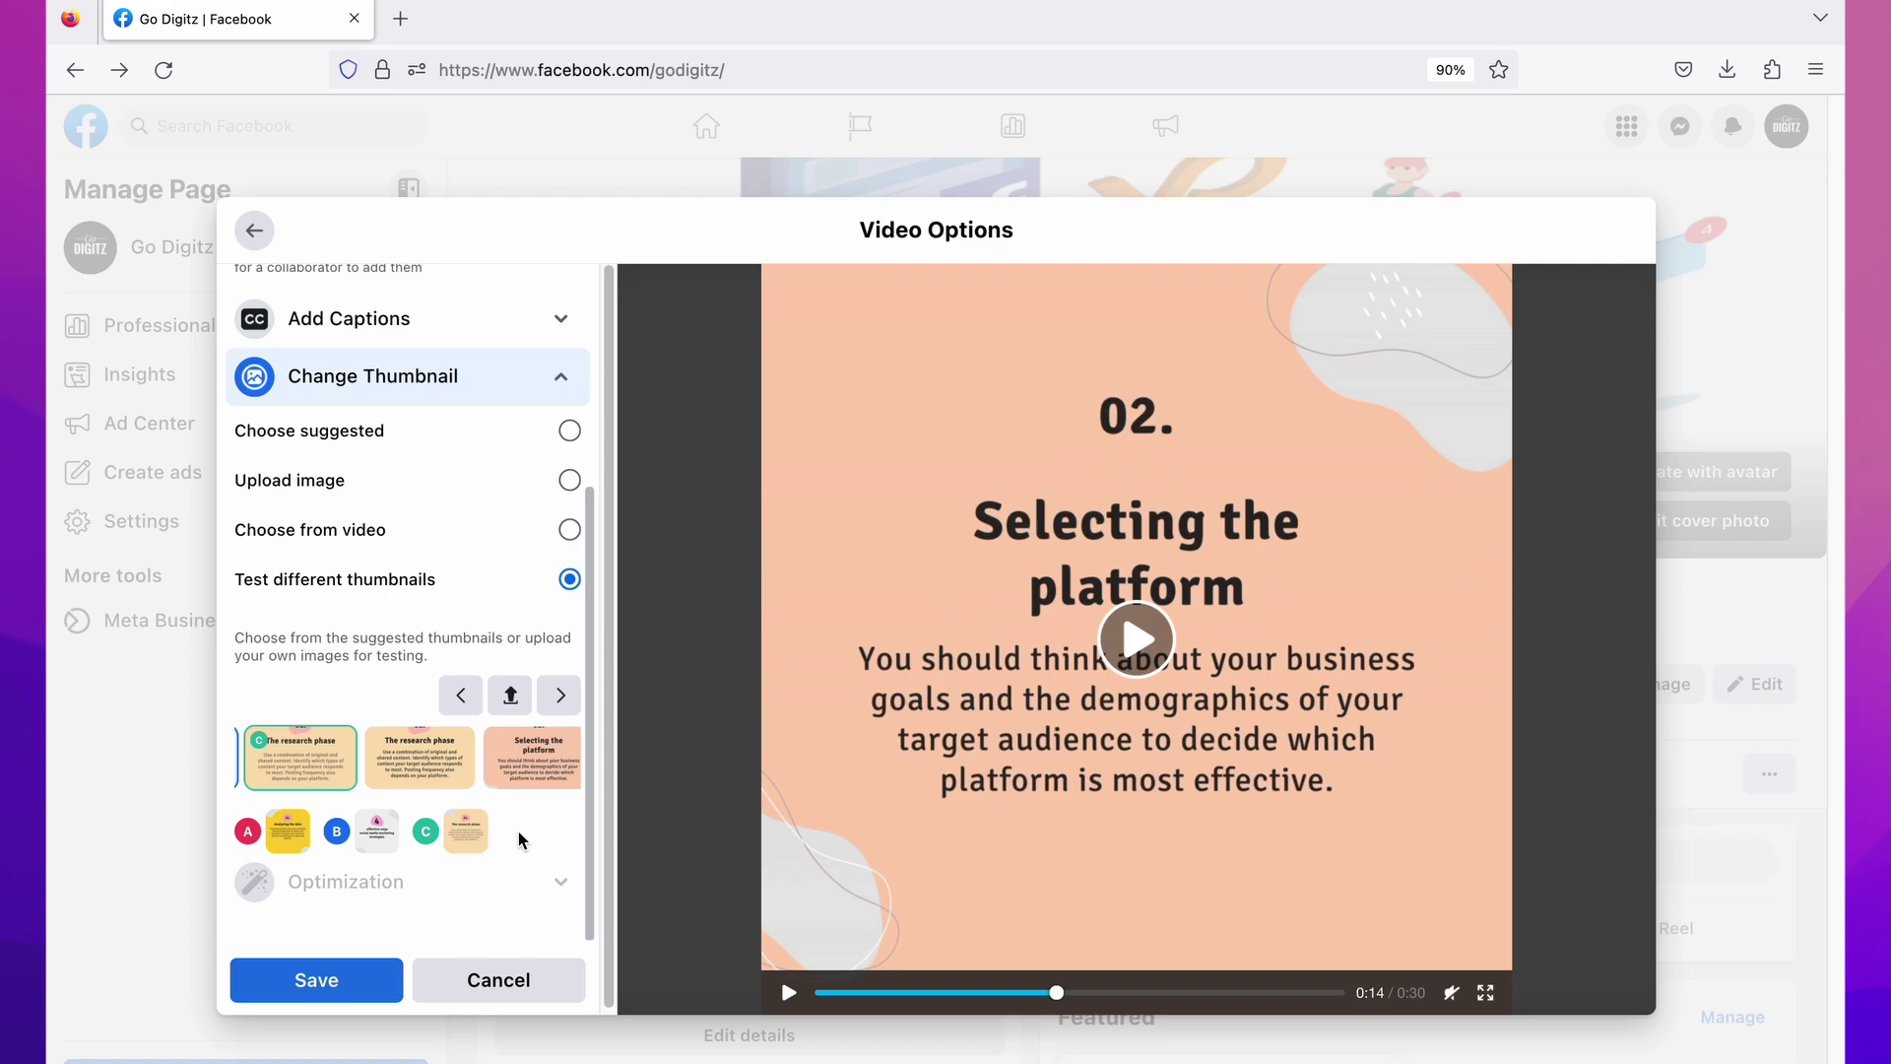
pyautogui.click(511, 698)
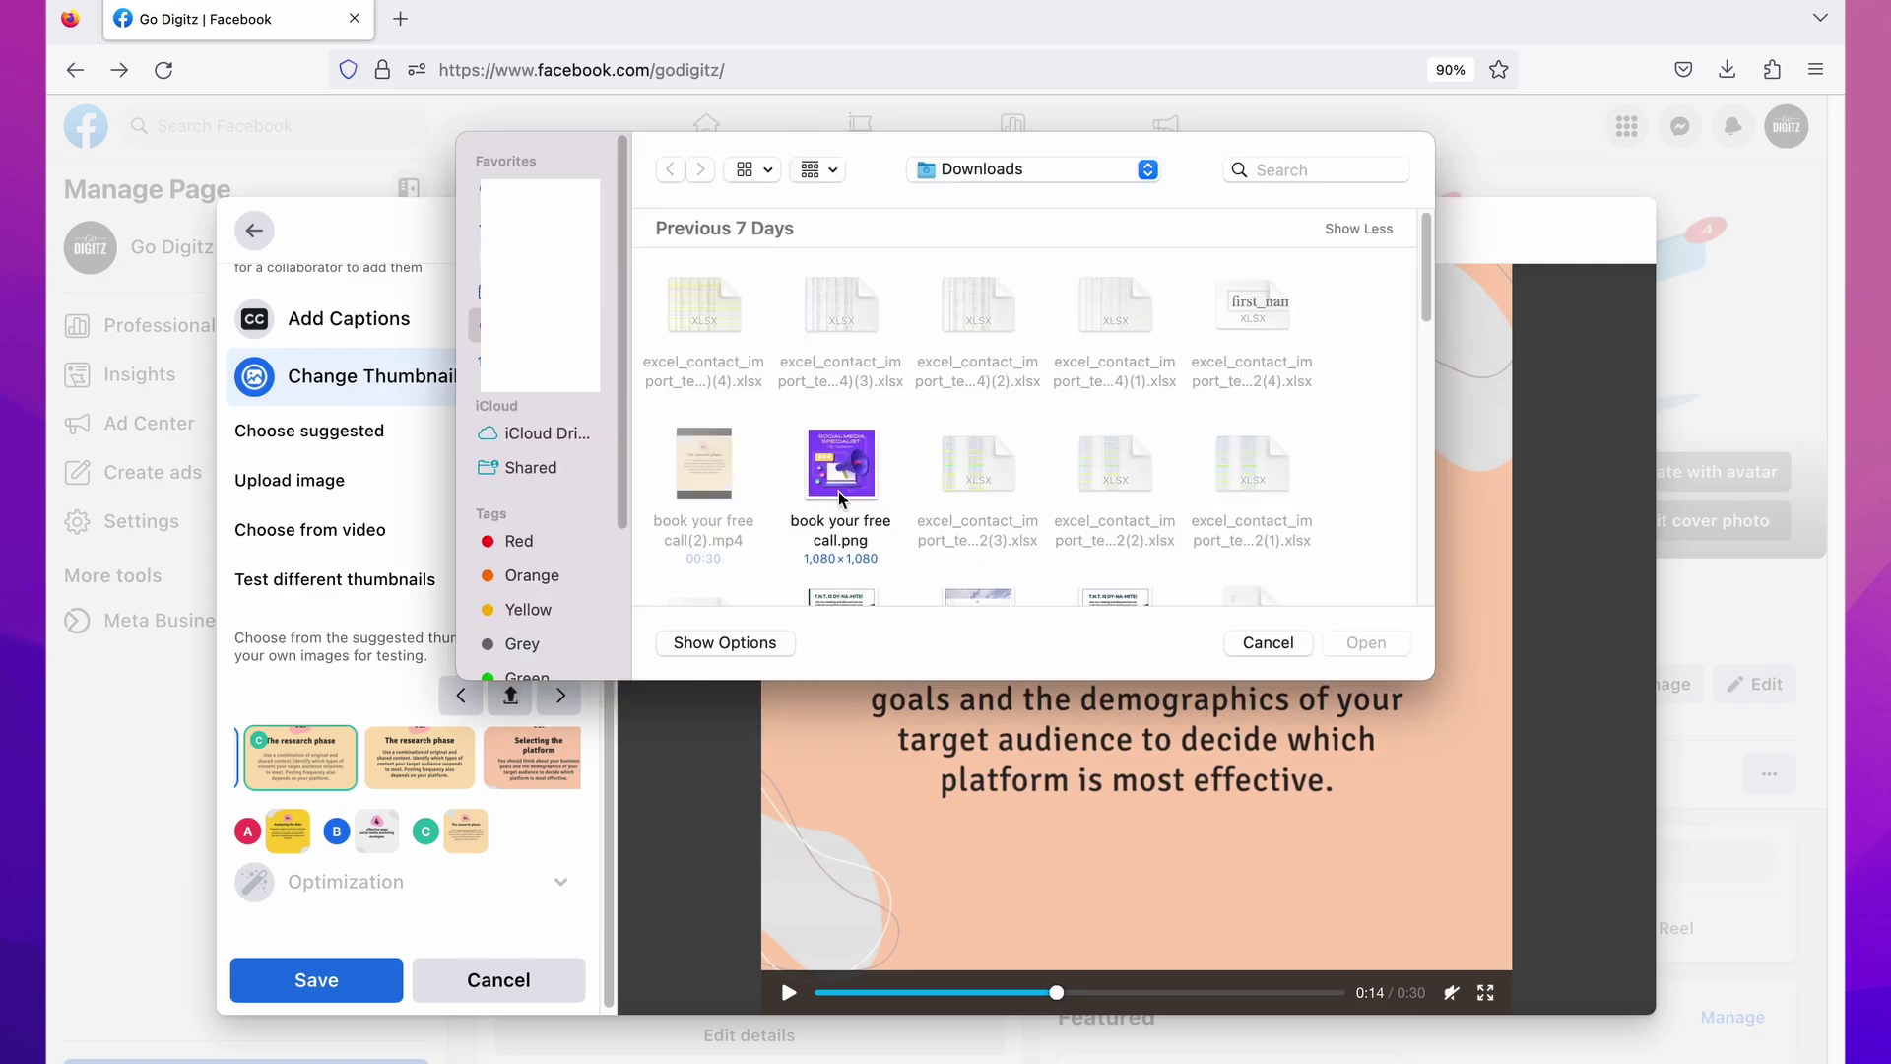
pyautogui.click(842, 486)
pyautogui.click(1377, 646)
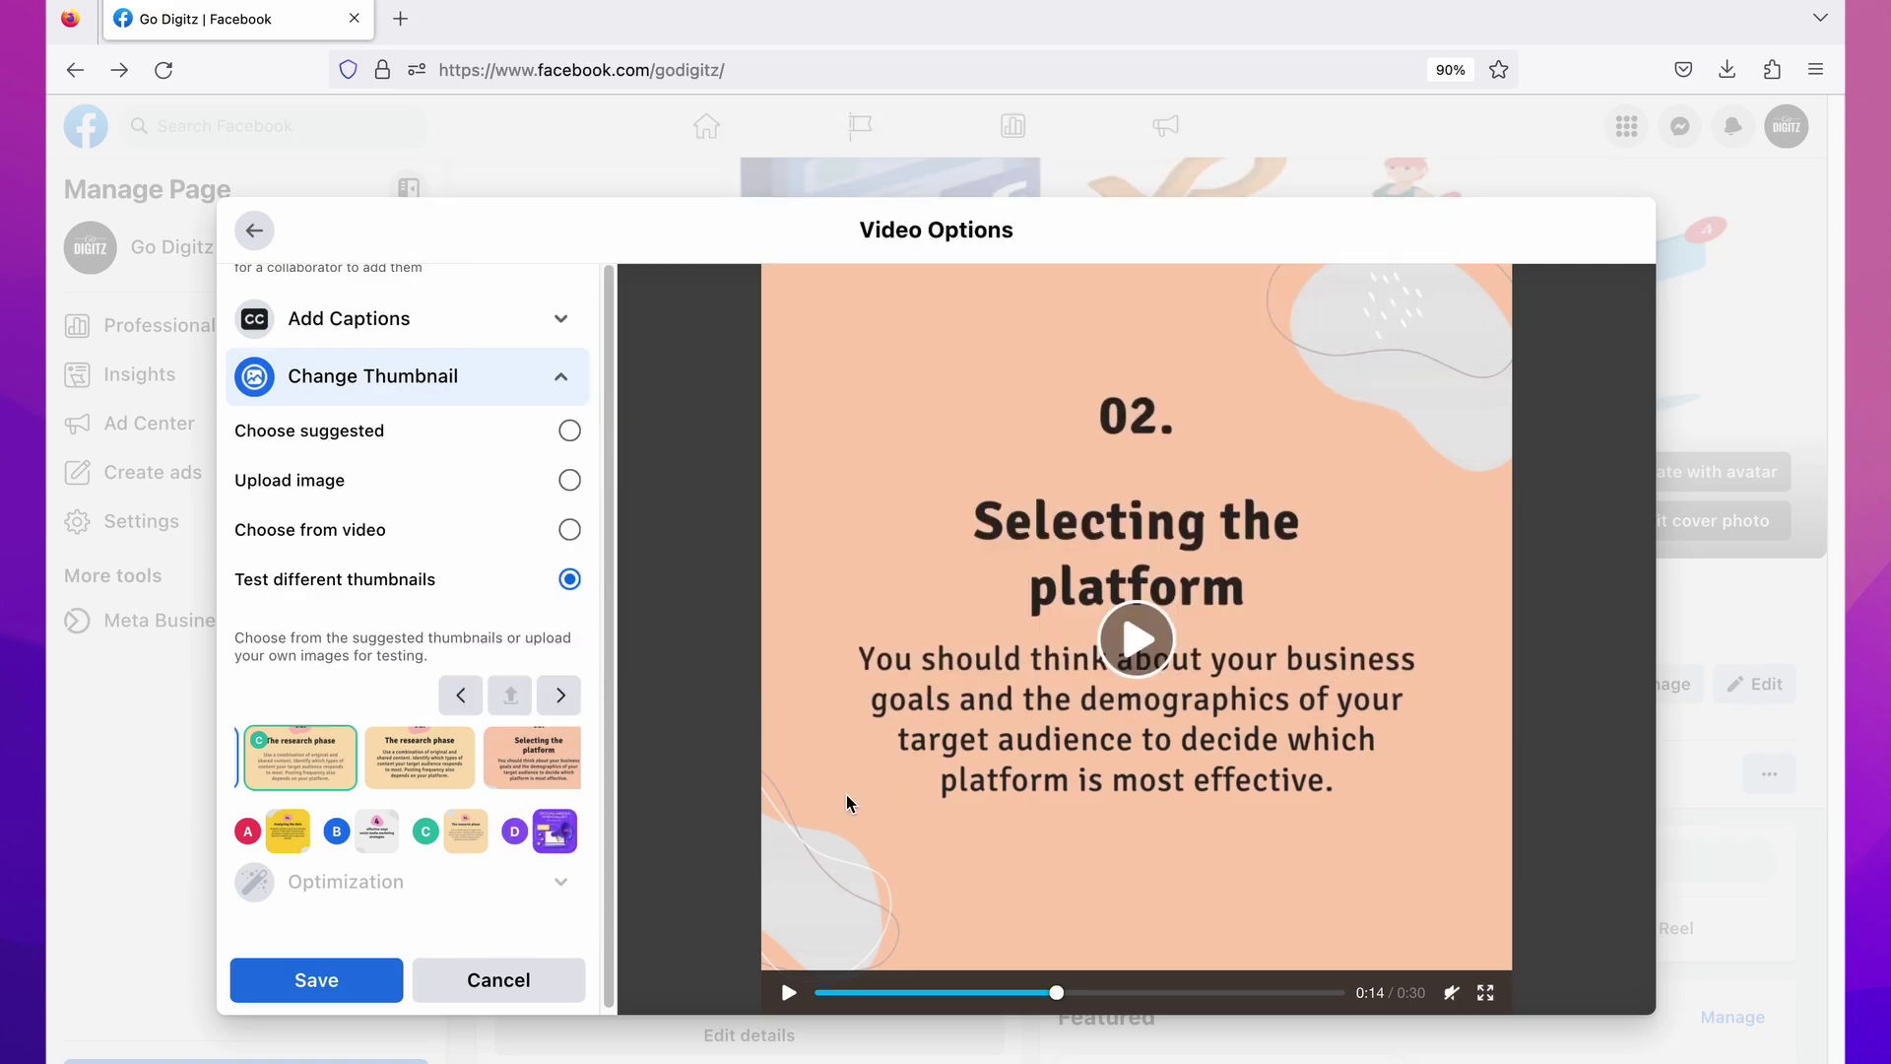
pyautogui.moveTo(545, 849)
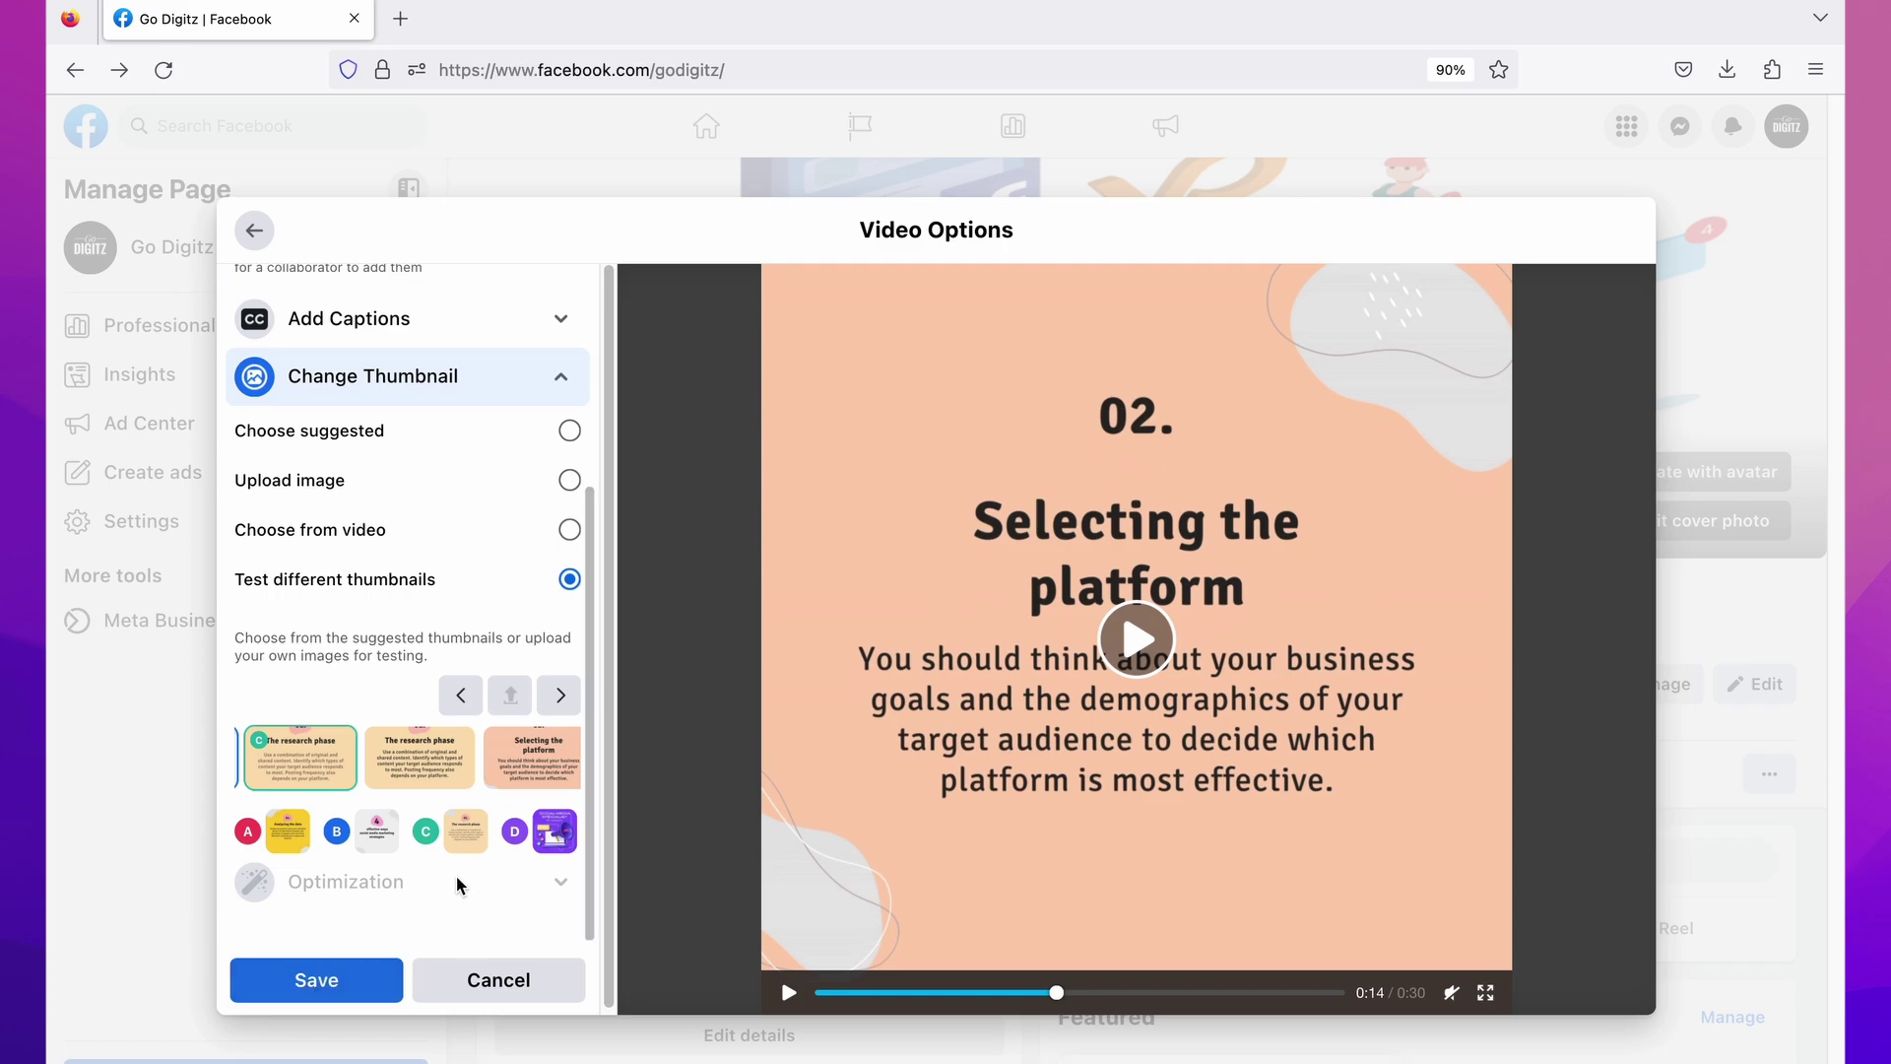
pyautogui.click(313, 982)
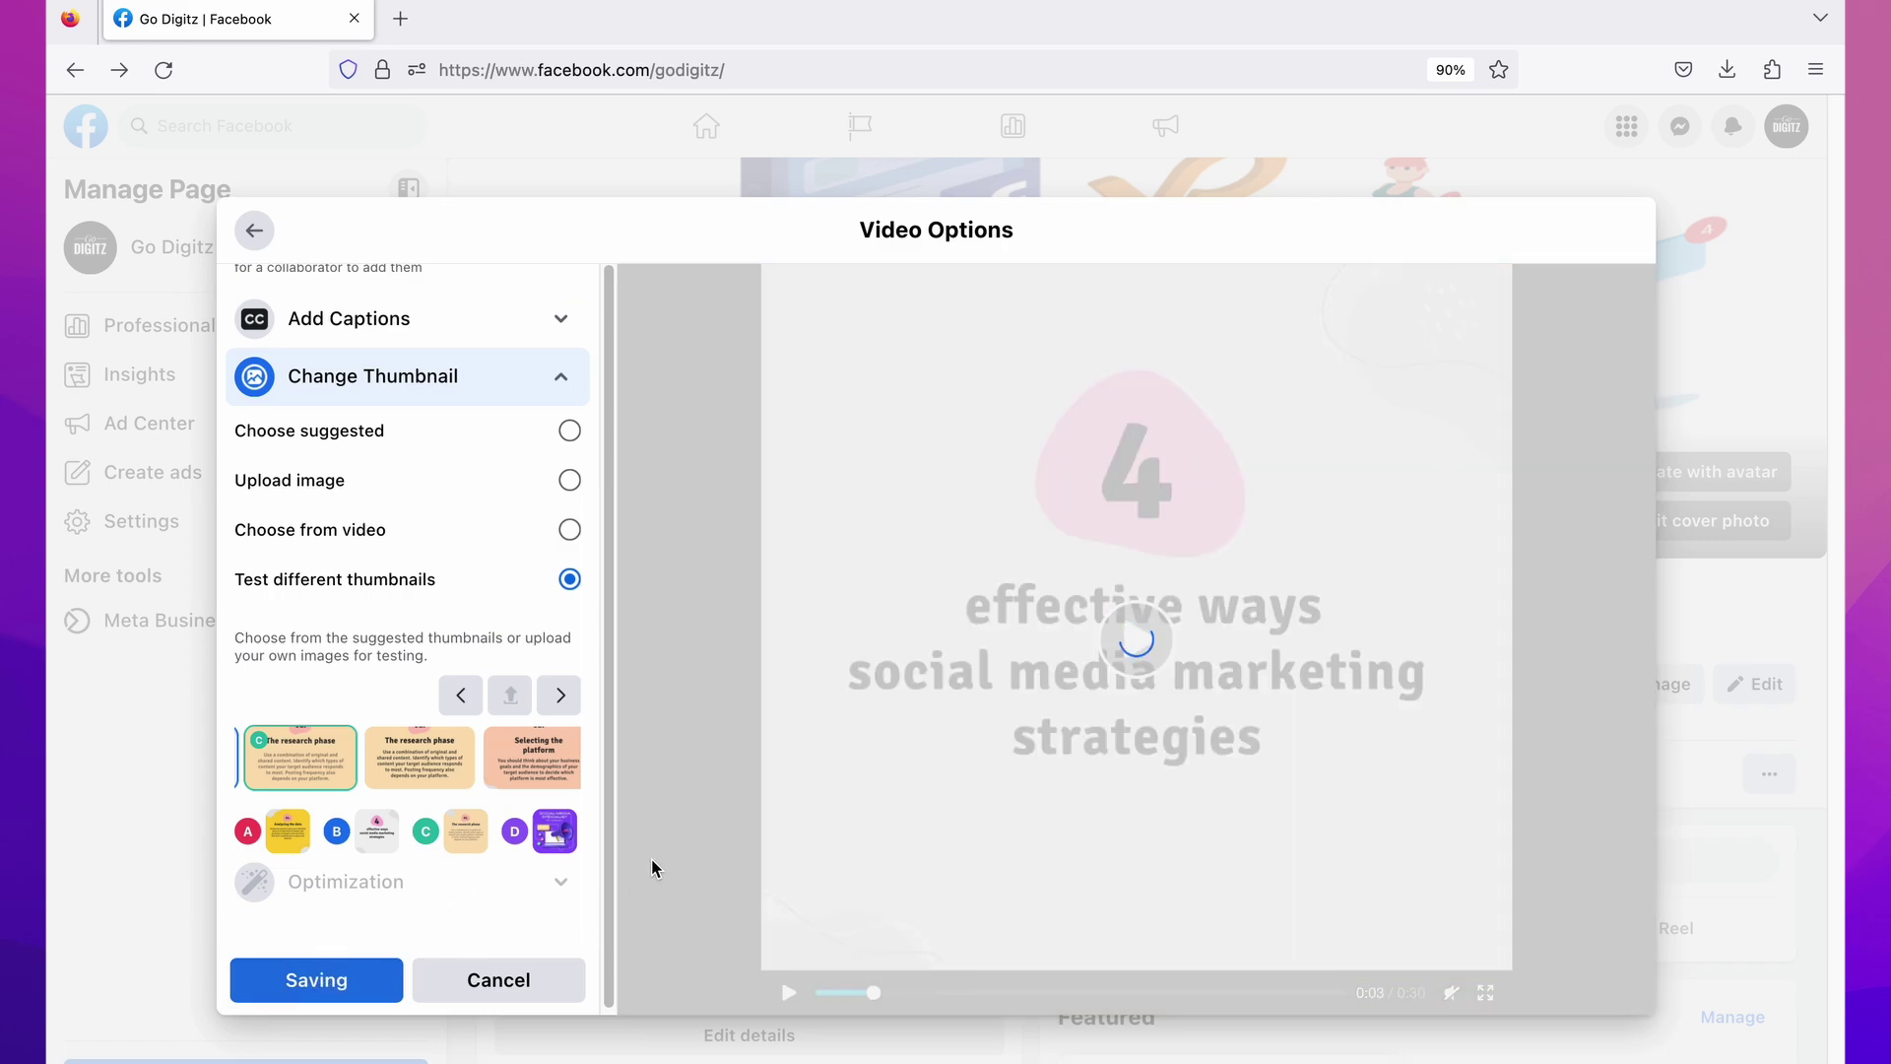